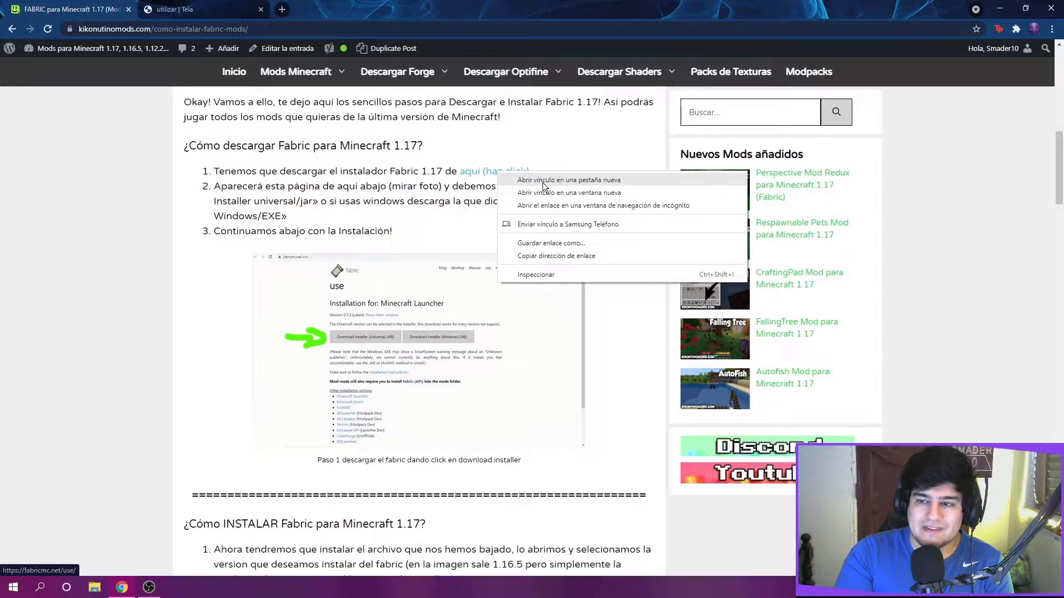
- Open the guide's Fabric download link in a new tab, keep a single fabricmc.net tab, and dismiss the translation popup
click(543, 181)
click(391, 16)
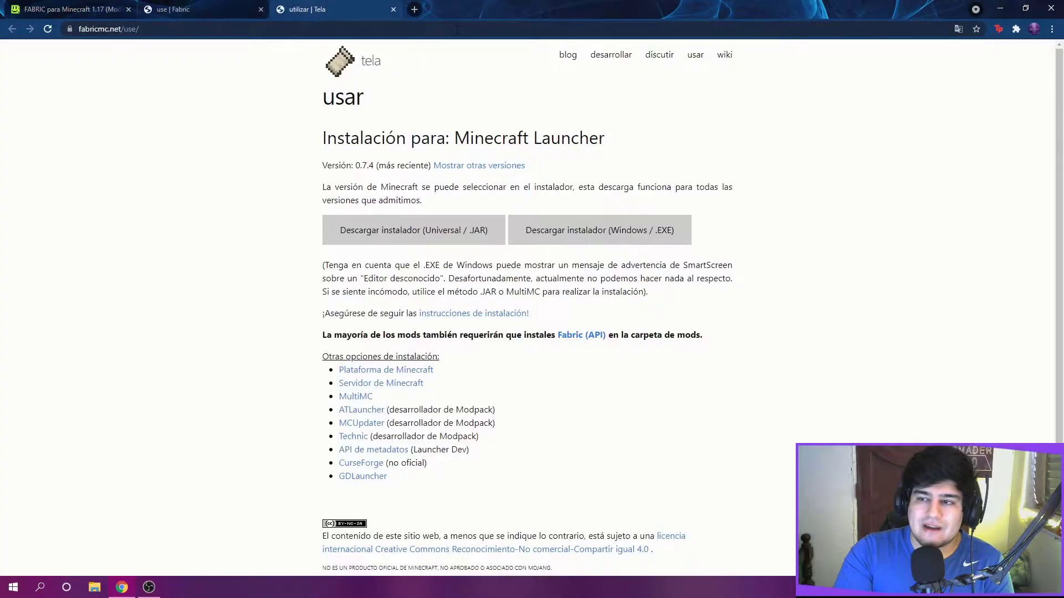
click(394, 10)
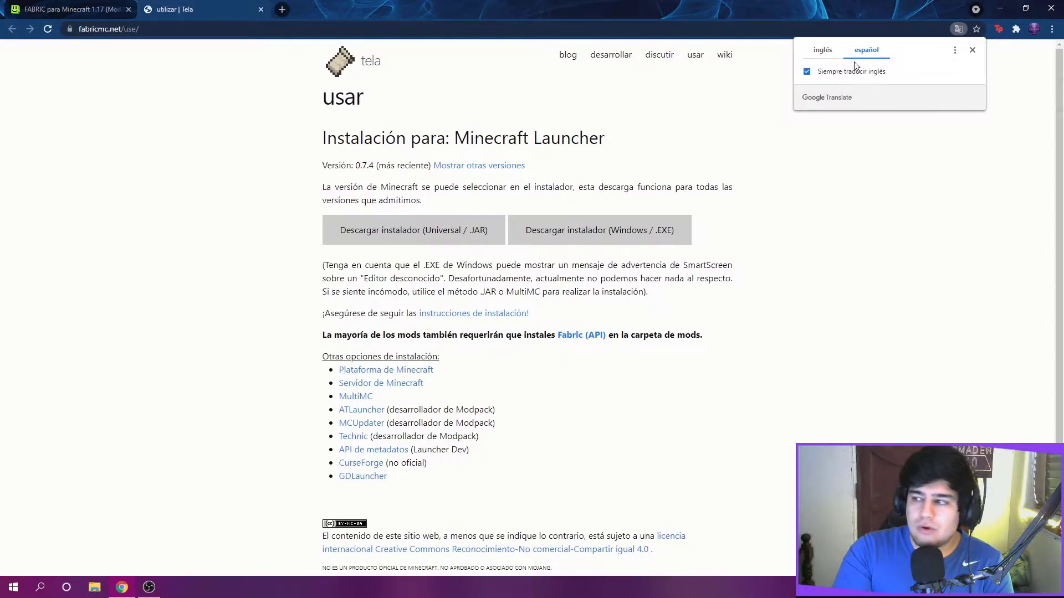
click(973, 50)
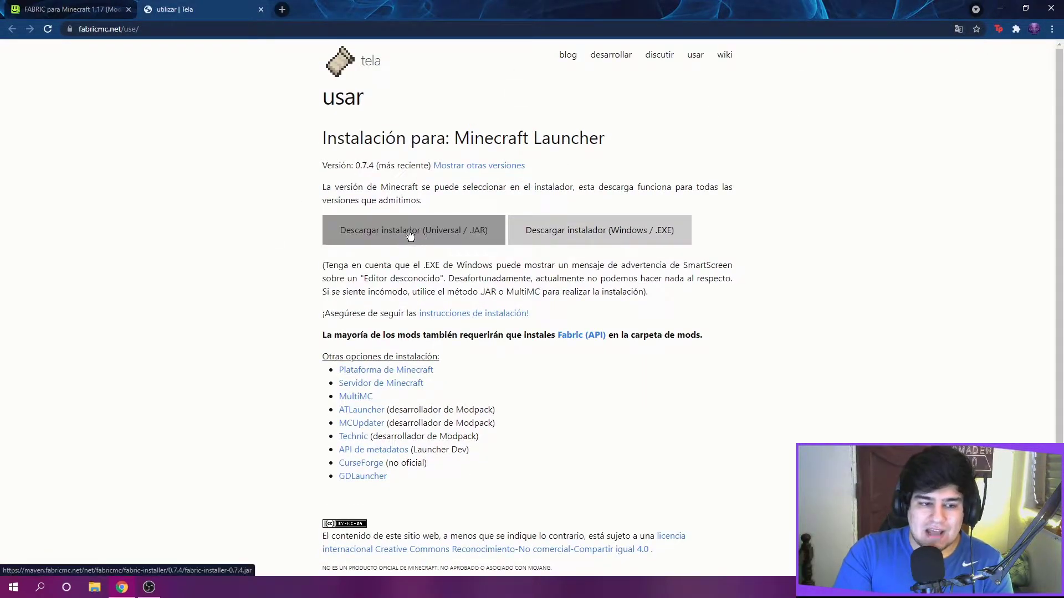
- Download the Universal / .JAR Fabric installer as the guide shows, keep the flagged file, and open the downloads list
click(72, 9)
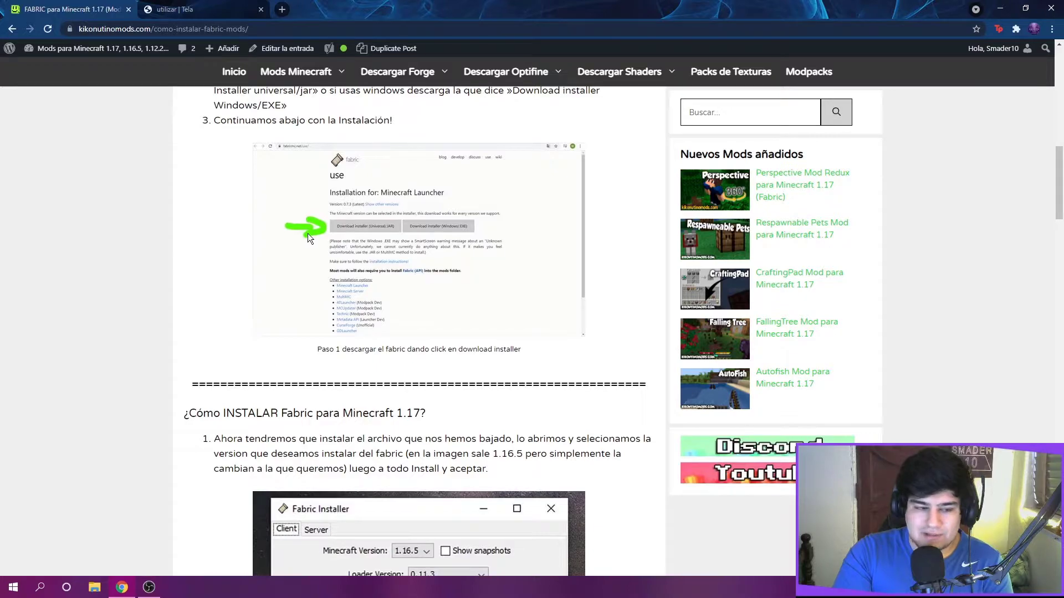
scroll(361, 234, down, 5)
click(199, 8)
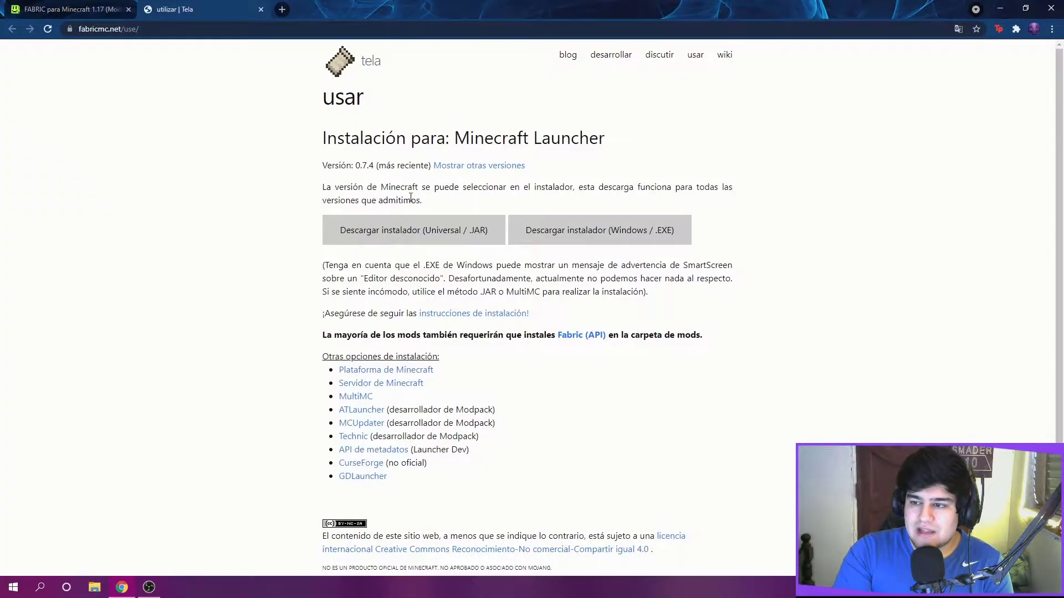
click(425, 243)
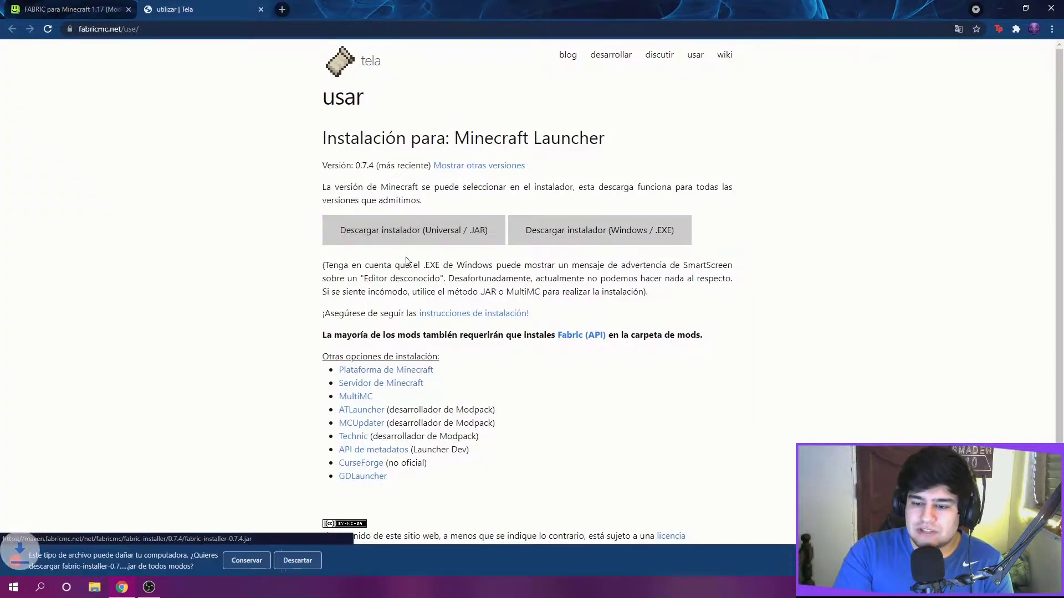
click(253, 561)
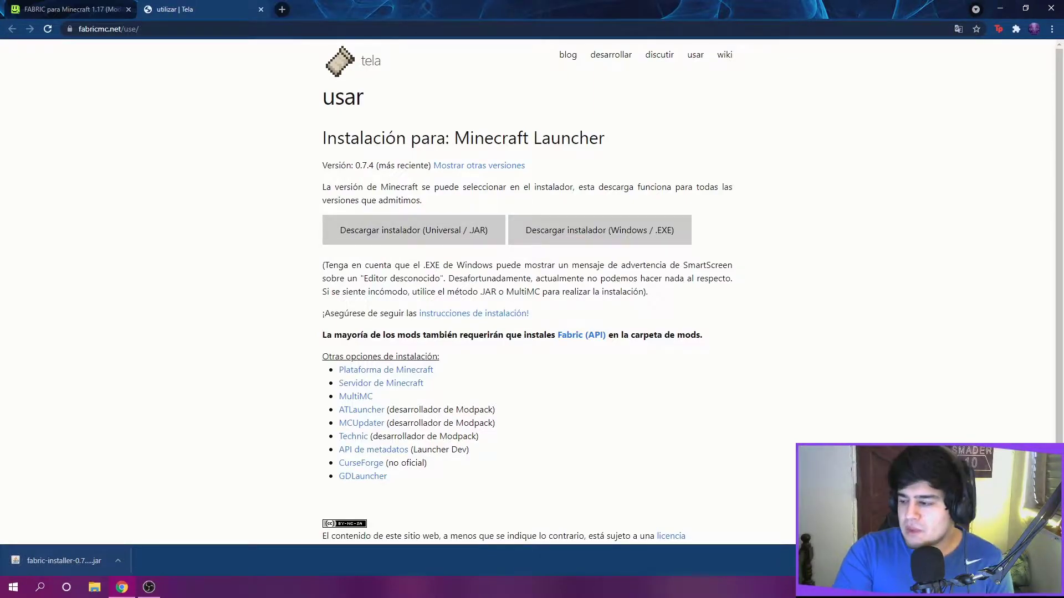
key(ctrl+j)
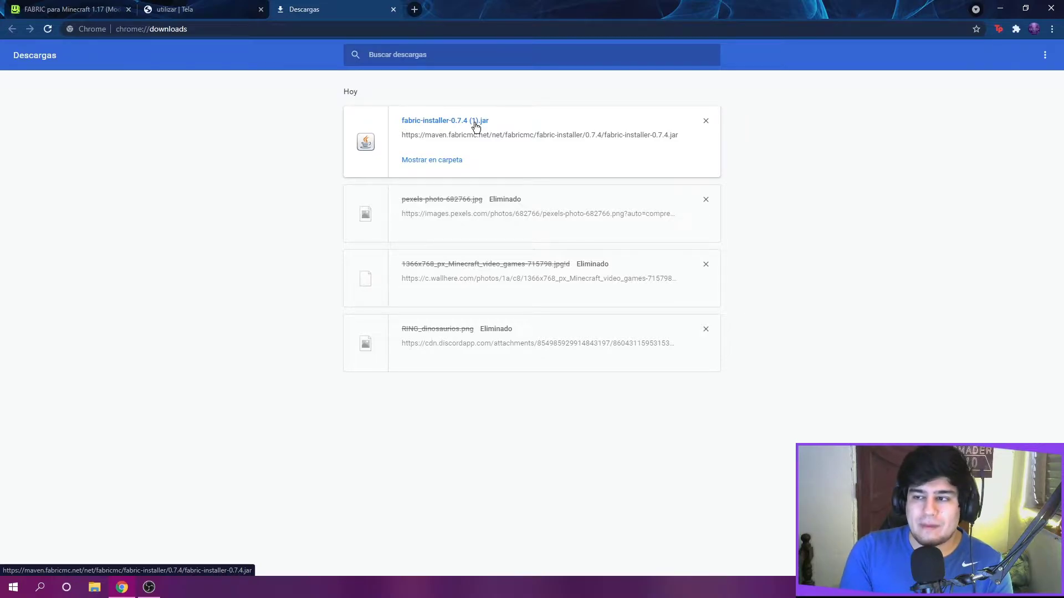
- Download the Universal / .JAR installer again and remove the duplicate entry from the downloads list
click(238, 8)
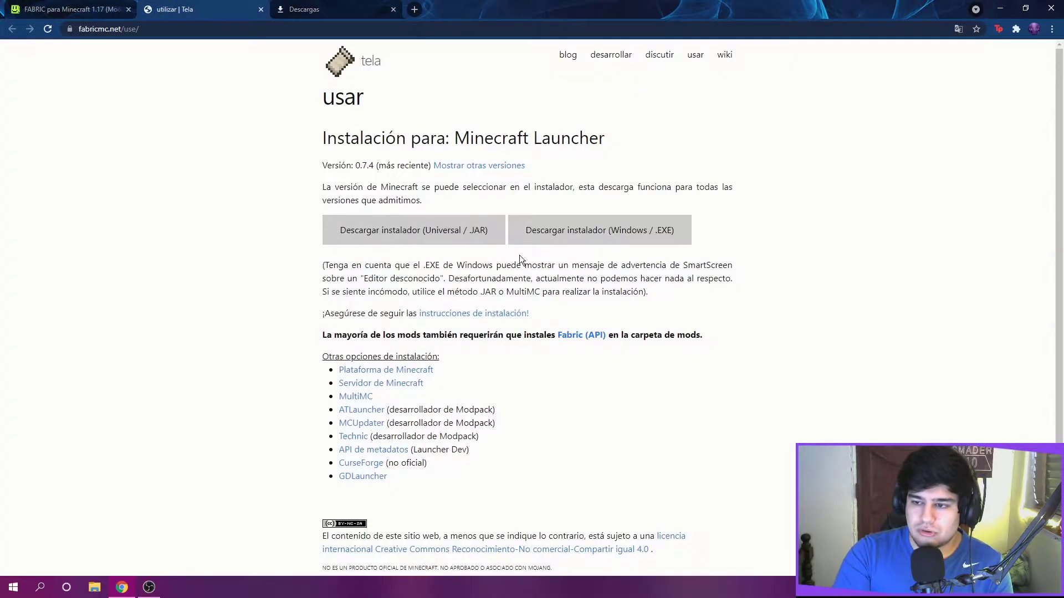
click(404, 229)
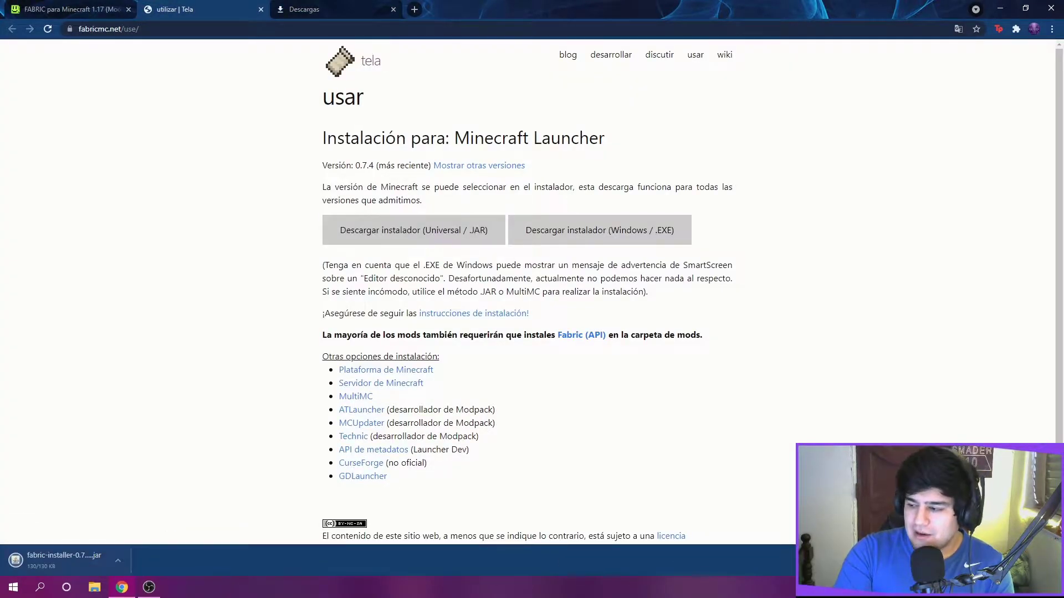
click(303, 9)
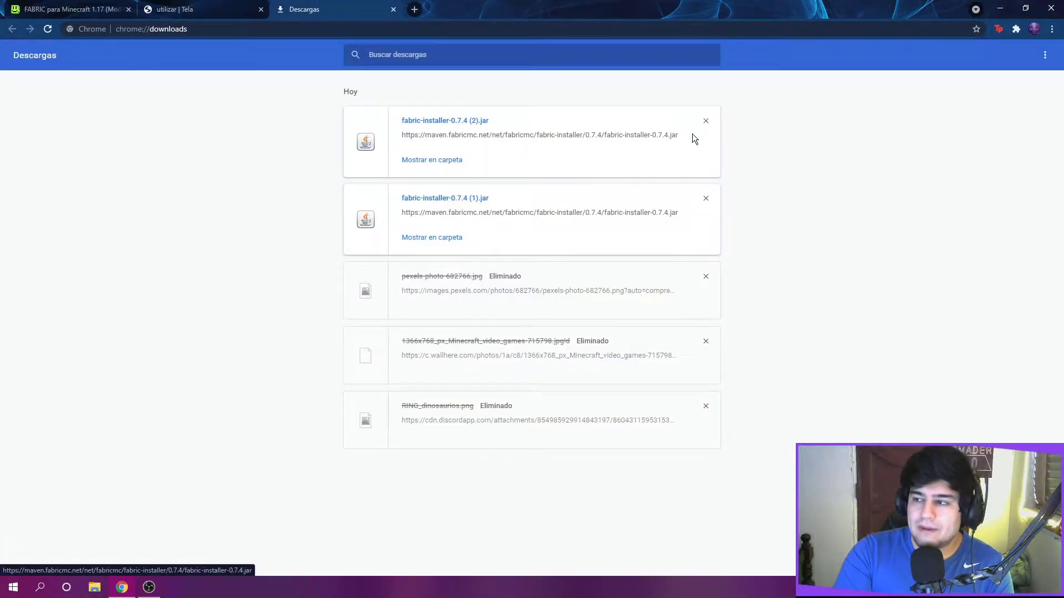
click(705, 121)
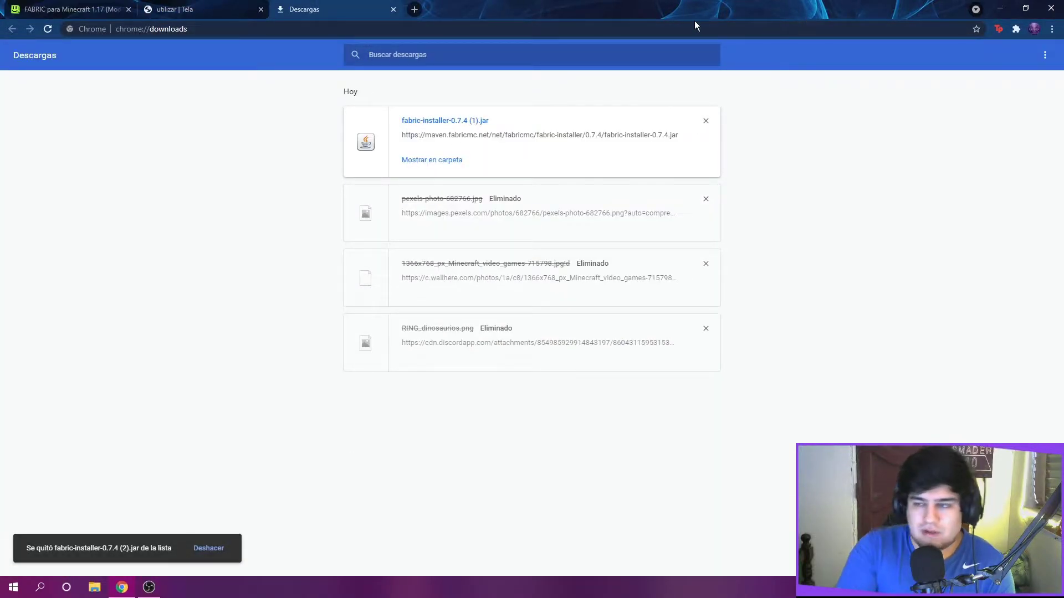
- Shrink and shift the browser window to uncover the desktop, and place the fabric-installer-0.7.4 (1) file on the desktop
drag(502, 8, 554, 134)
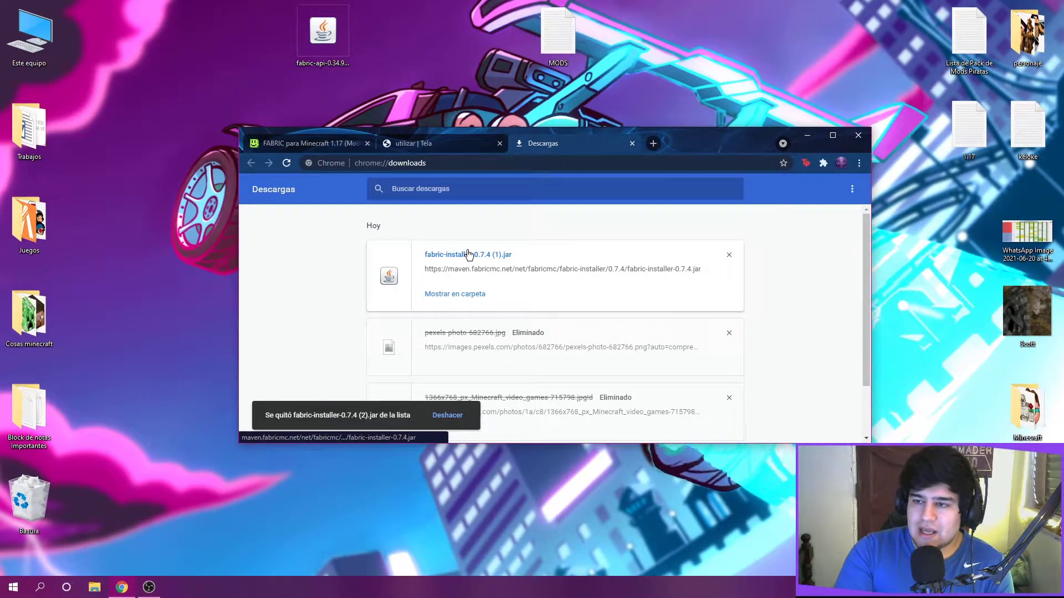
drag(450, 90, 438, 92)
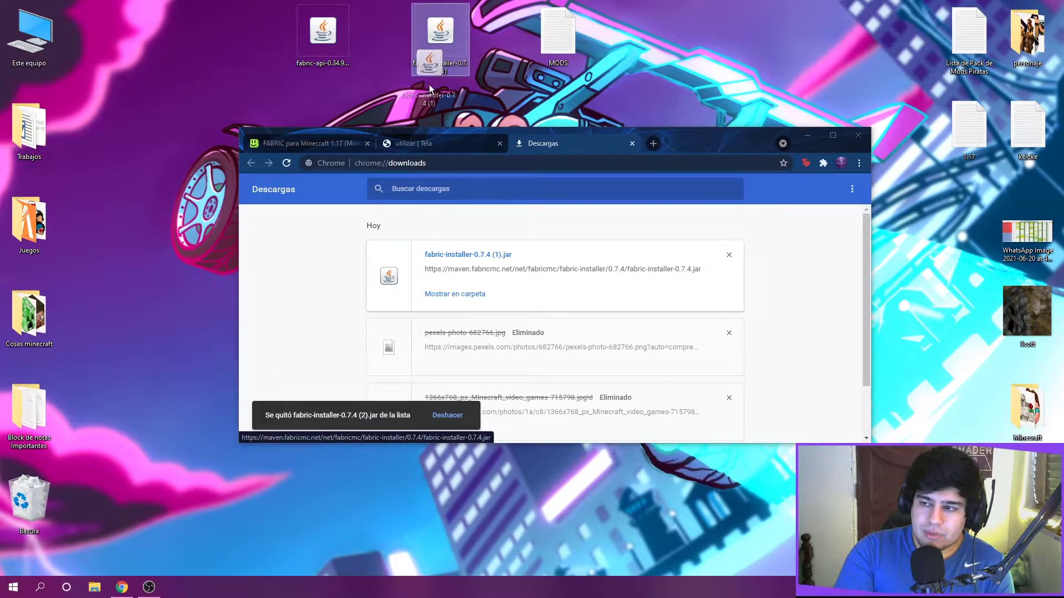
drag(596, 138, 565, 198)
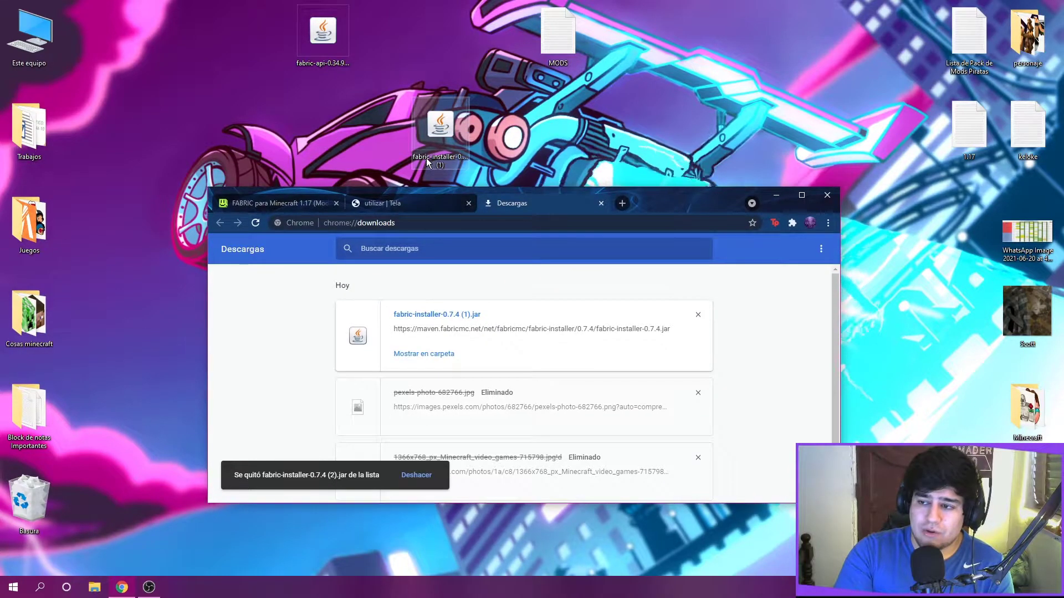
- Rename the installer file on the desktop to fabric-installer-0.7.4
click(448, 165)
key(End)
key(BackSpace)
key(BackSpace)
key(BackSpace)
key(BackSpace)
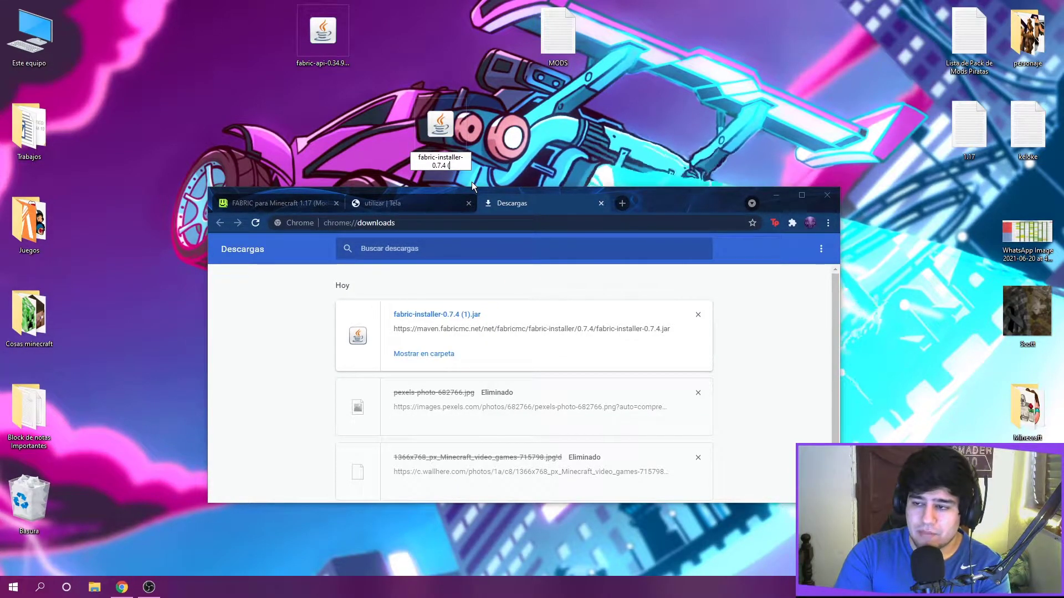
click(533, 144)
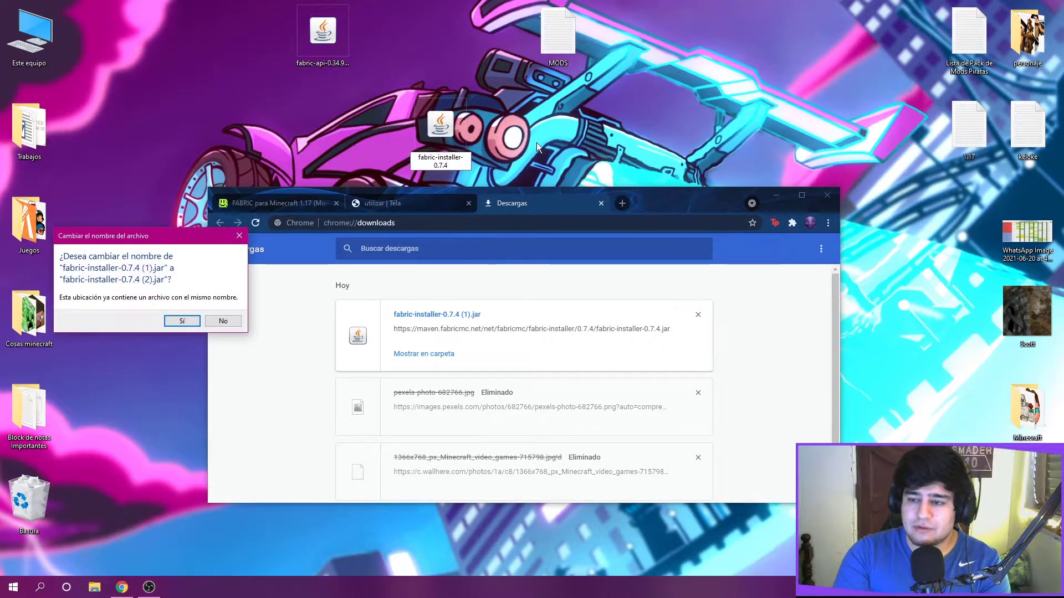
click(182, 320)
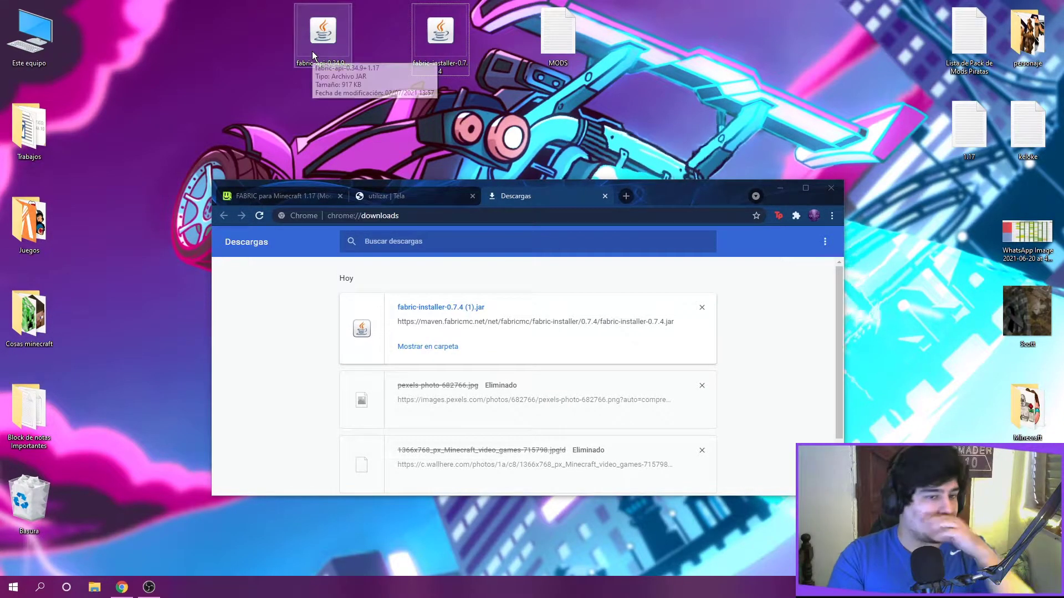
- Minimize the browser and move the installer file to the free spot beside the Trabajos folder on the desktop
click(203, 75)
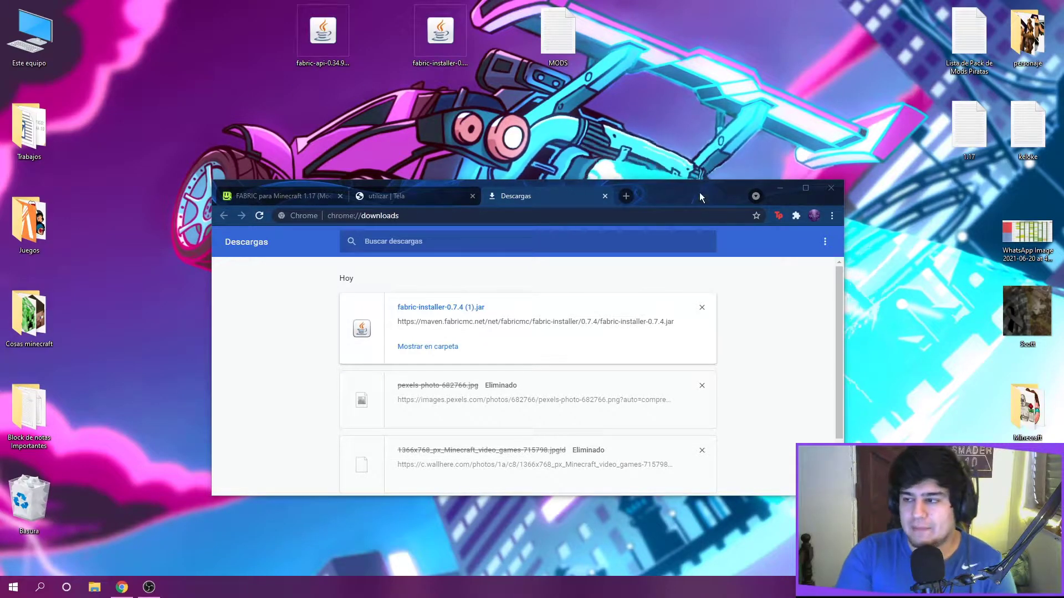
click(779, 188)
drag(438, 40, 145, 128)
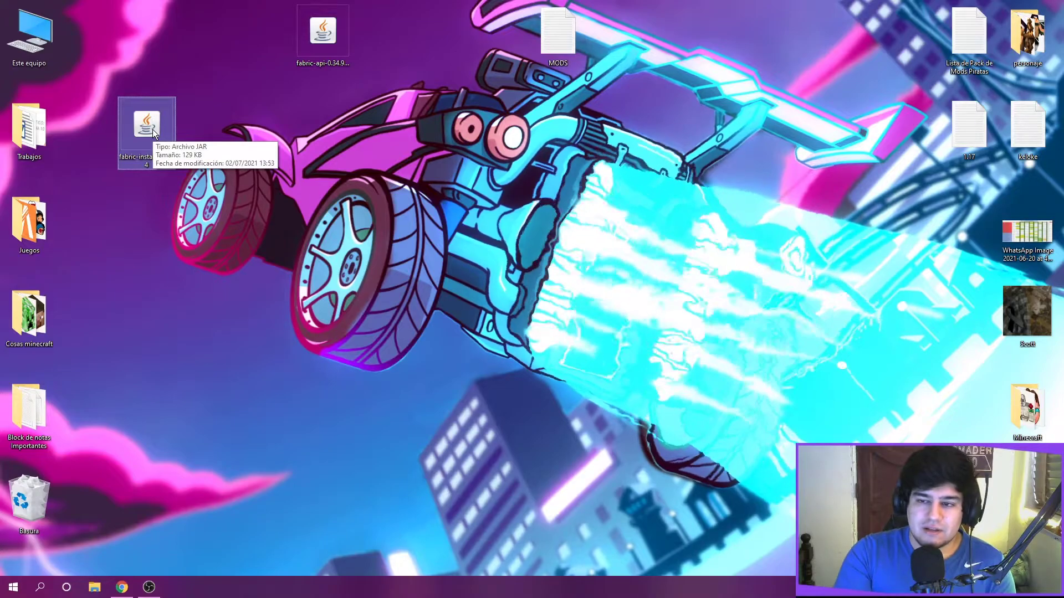
- Search Windows for java to check whether Java is installed
right_click(154, 133)
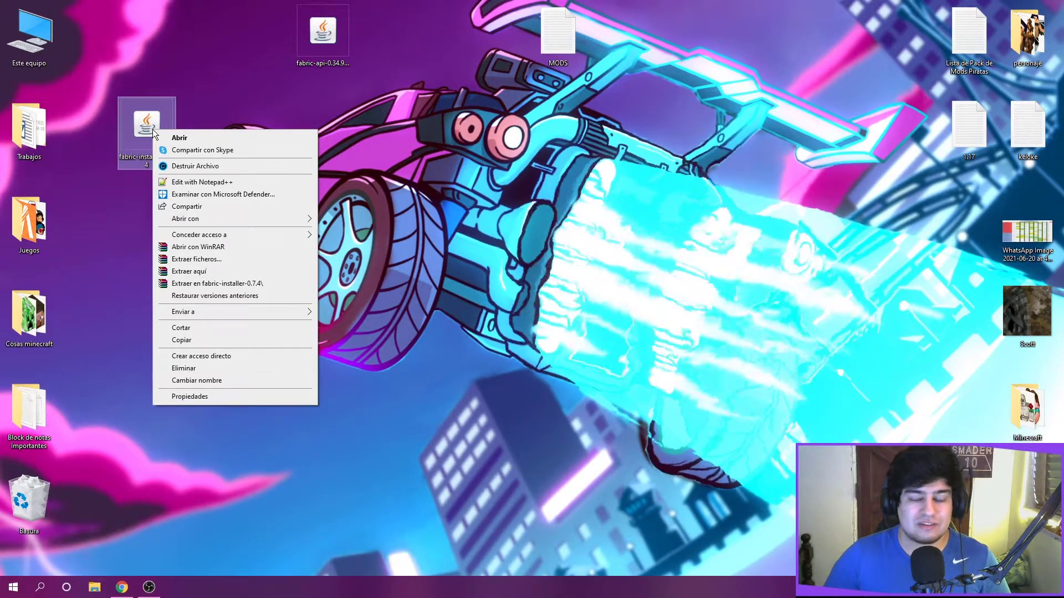
click(20, 595)
text(jav)
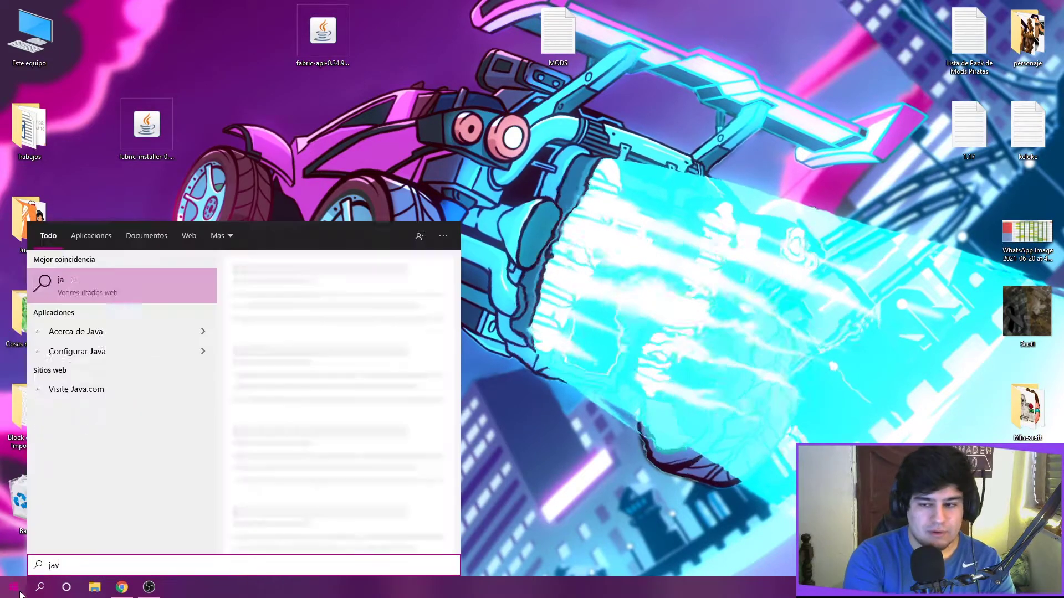
text(a)
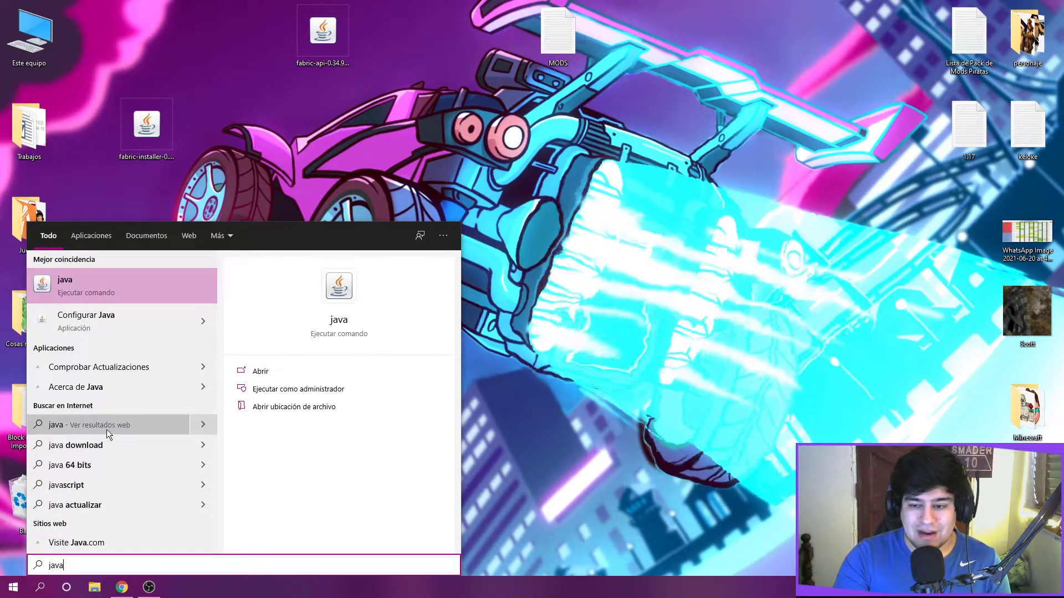
click(703, 270)
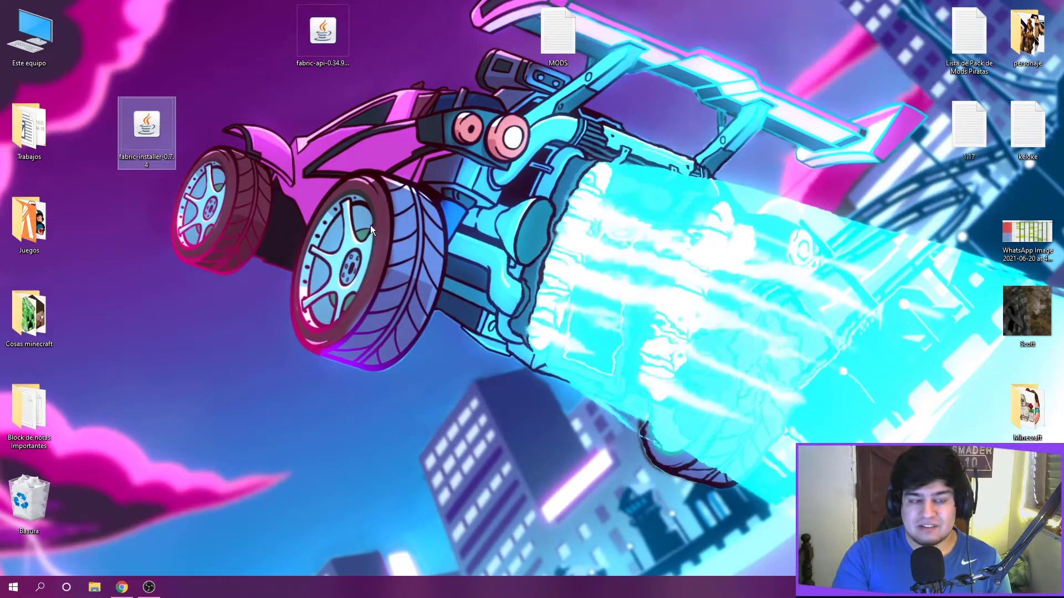
- Look through the full list of applications for opening the fabric-installer-0.7.4 file and accept Java(TM) Platform SE binary
right_click(154, 128)
mouse_move(223, 218)
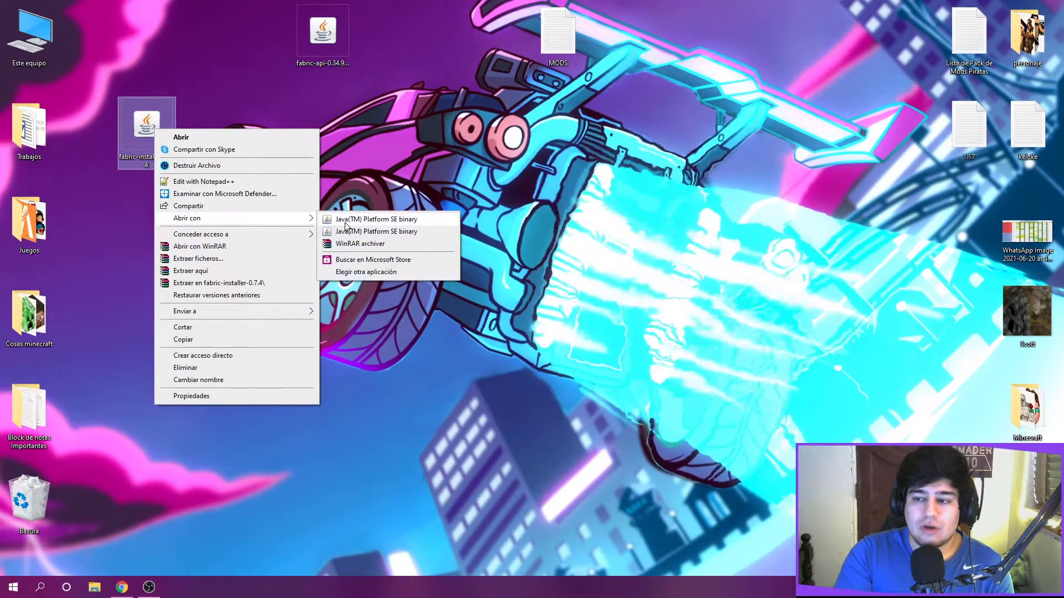
click(392, 272)
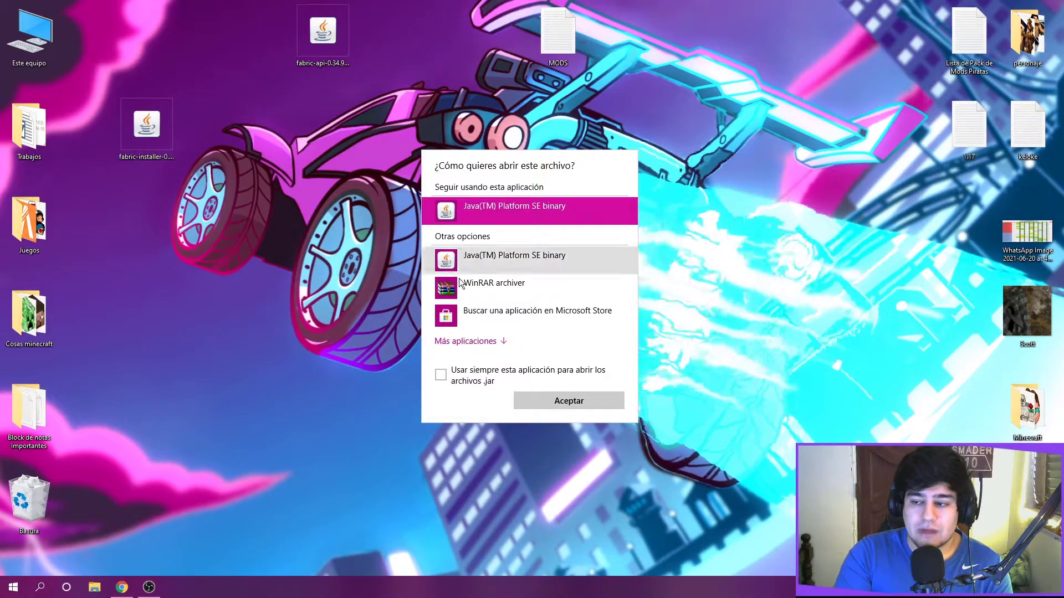
click(468, 340)
scroll(490, 281, down, 3)
scroll(490, 280, down, 2)
scroll(492, 269, up, 5)
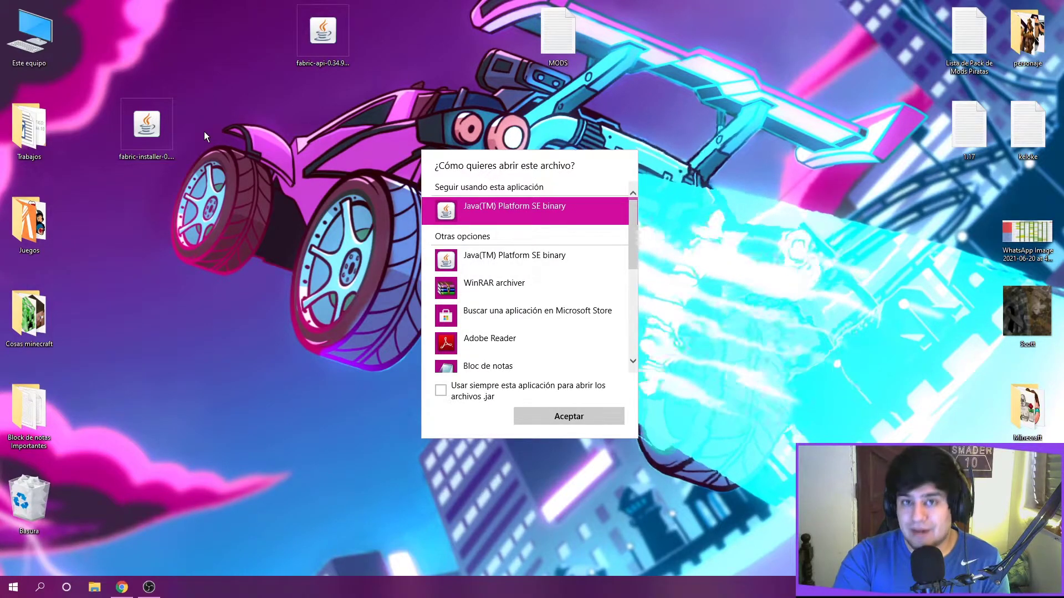
scroll(524, 312, down, 5)
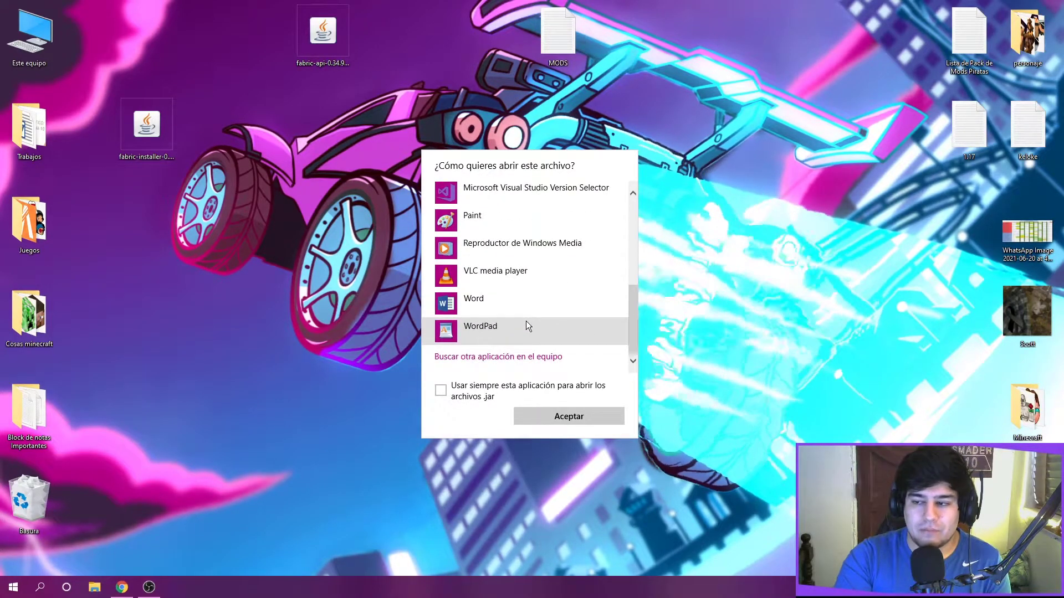
scroll(526, 326, up, 5)
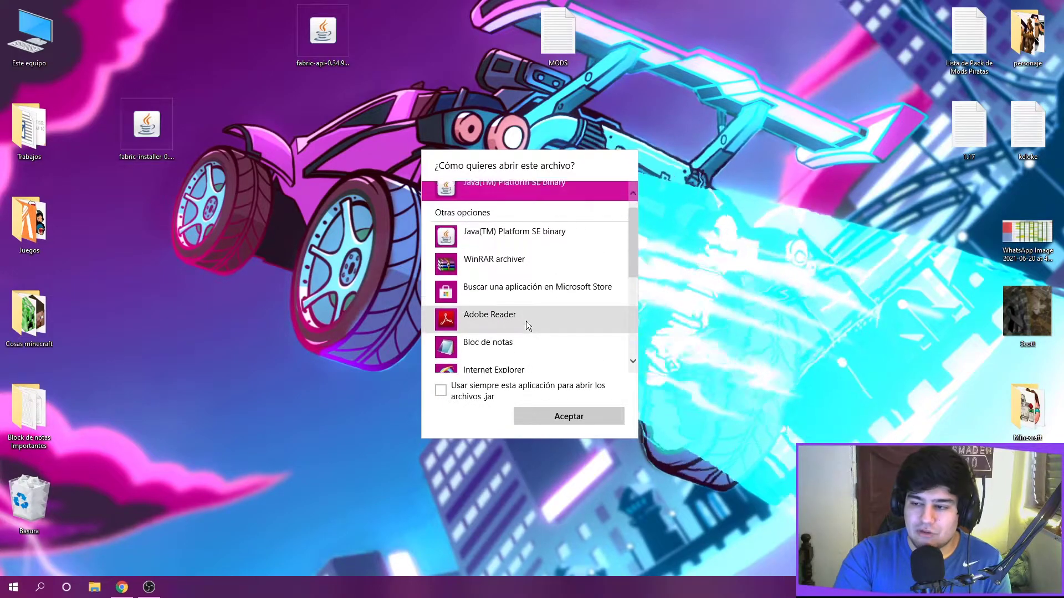
scroll(526, 321, down, 5)
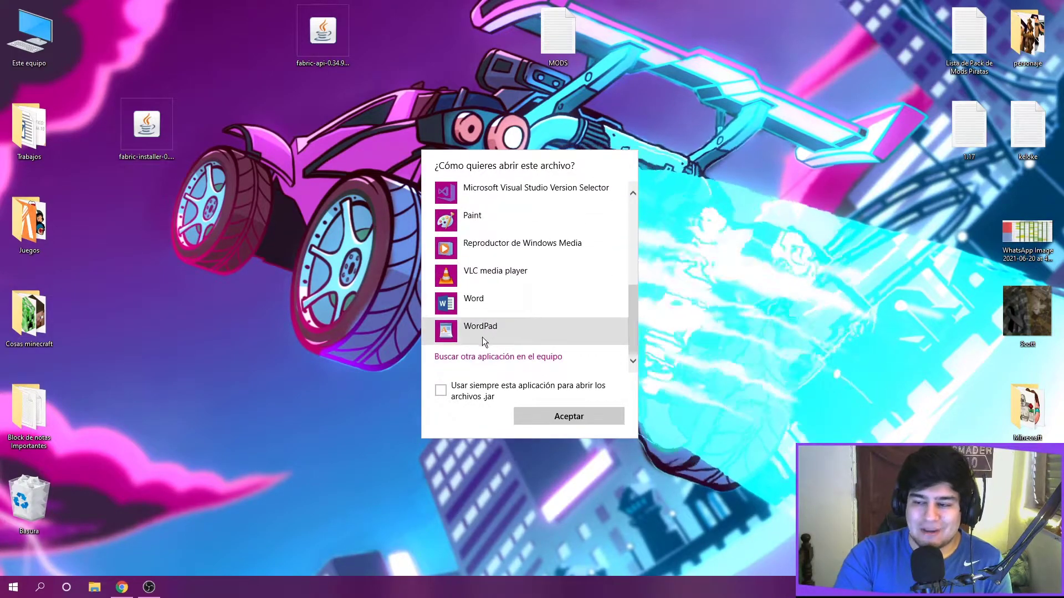
scroll(523, 334, up, 5)
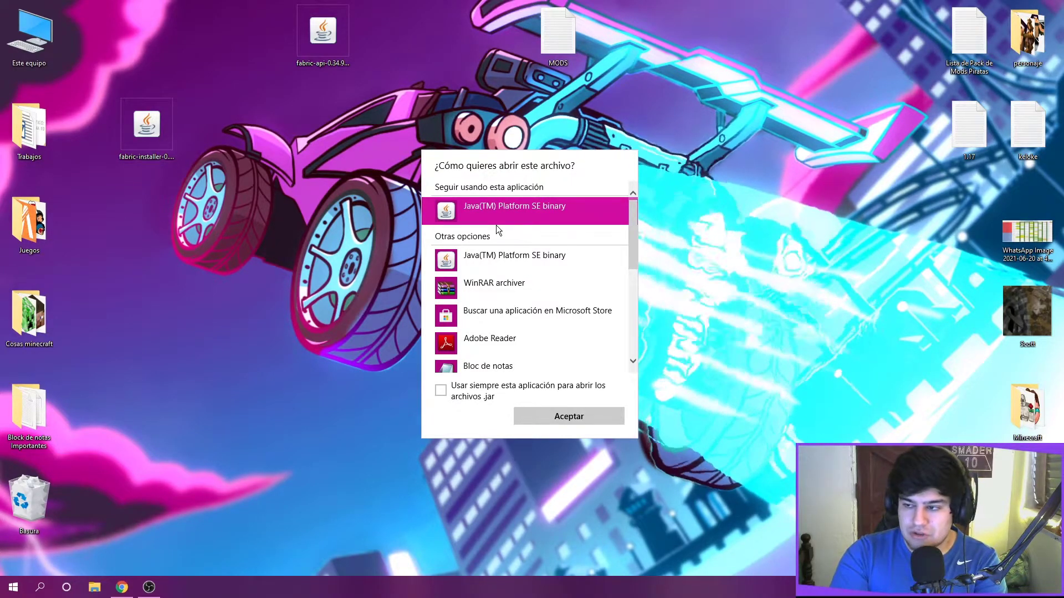
click(569, 417)
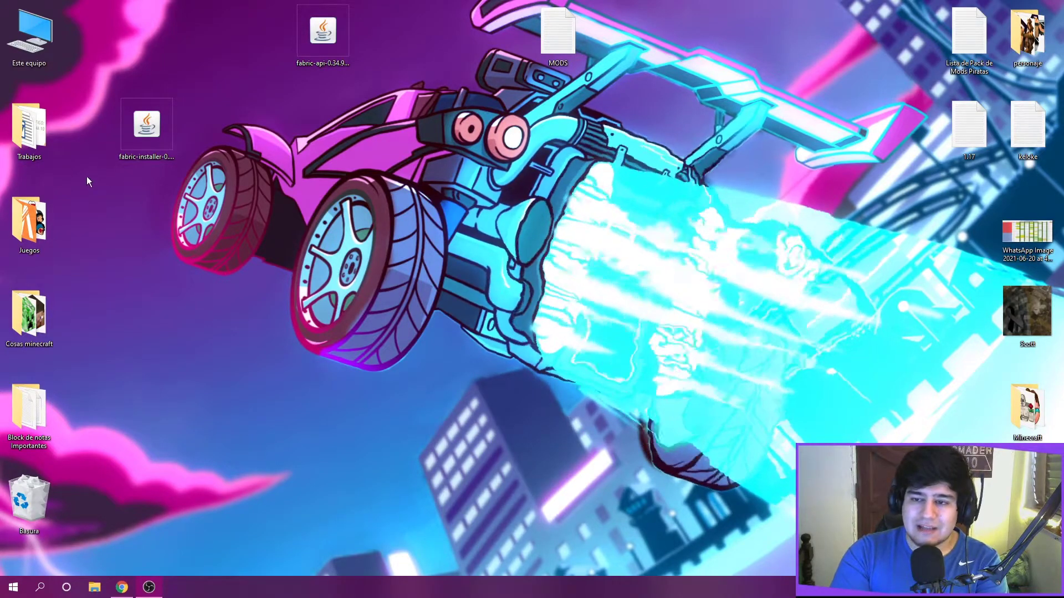
- Open the fabric-installer-0.7.4 file with the second Java(TM) Platform SE binary entry
right_click(147, 132)
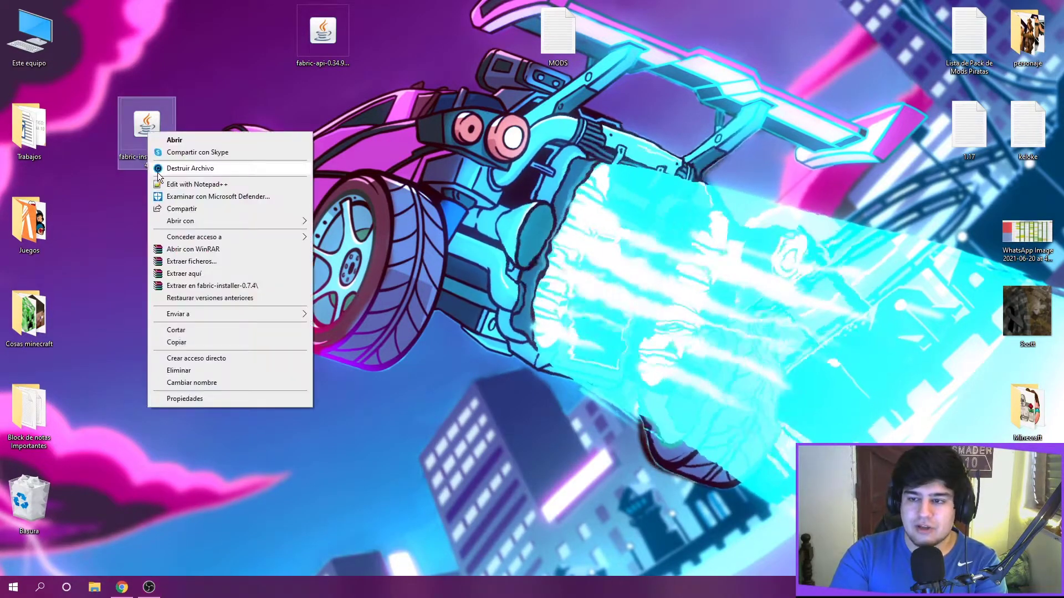
mouse_move(288, 220)
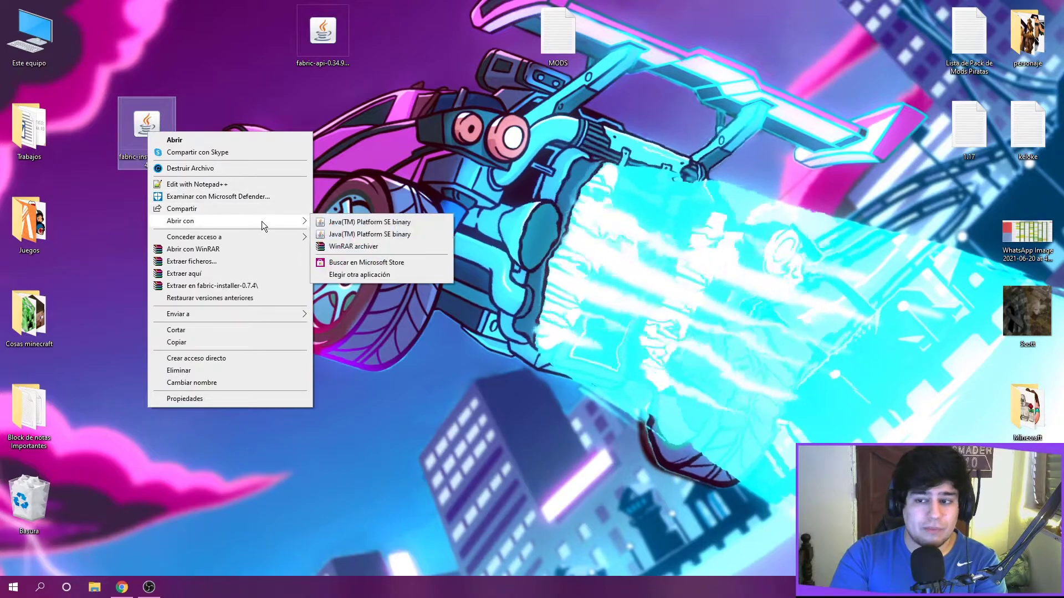
click(407, 234)
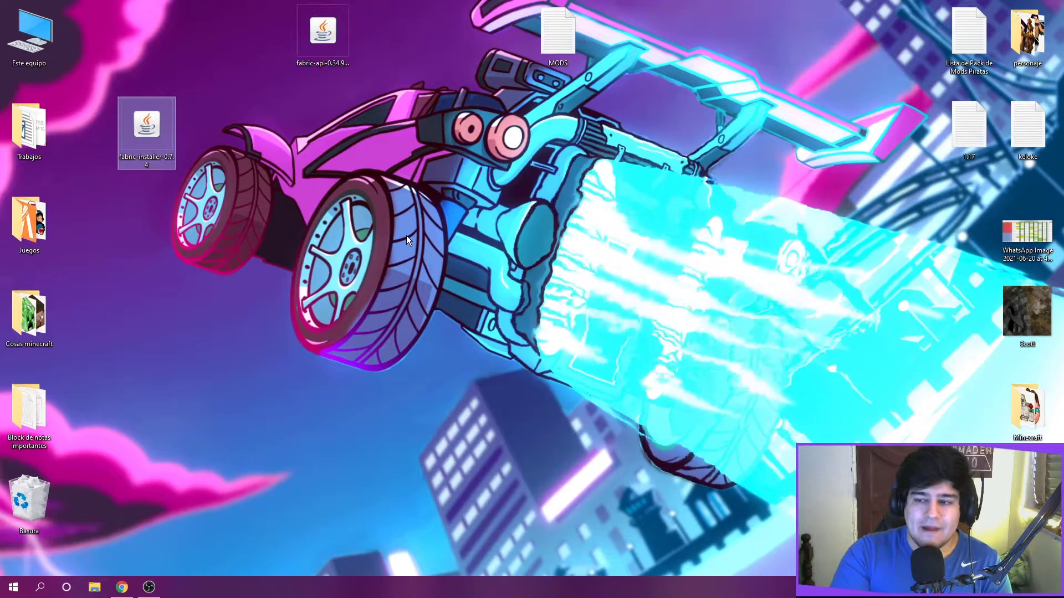
- Read the guide page's instructions for installing Fabric for Minecraft 1.17, then return to the Fabric Installer window
drag(503, 227, 419, 184)
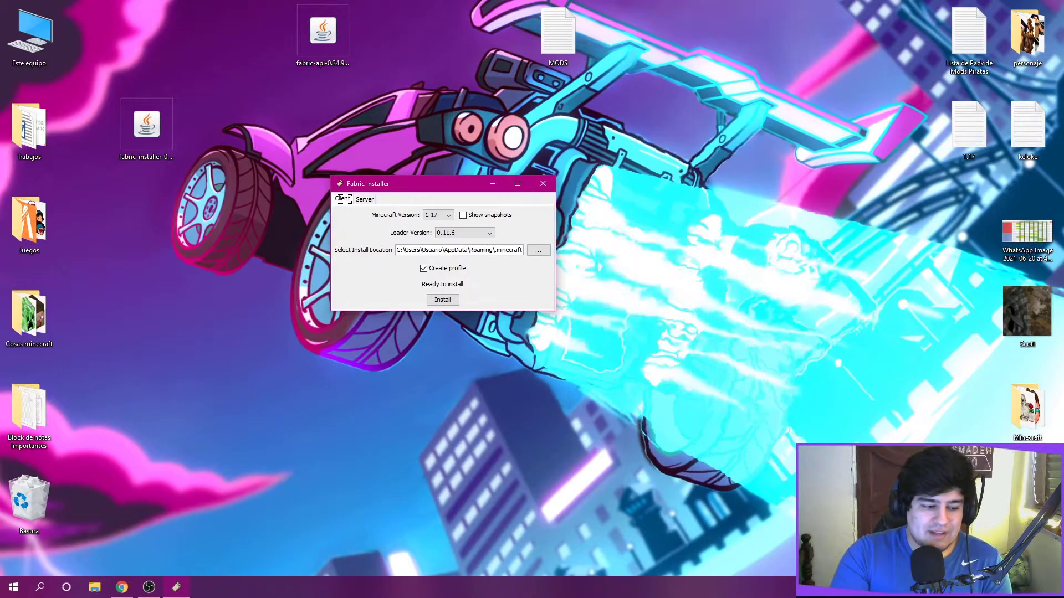
key(alt+Tab)
double_click(667, 197)
click(71, 9)
scroll(254, 249, up, 5)
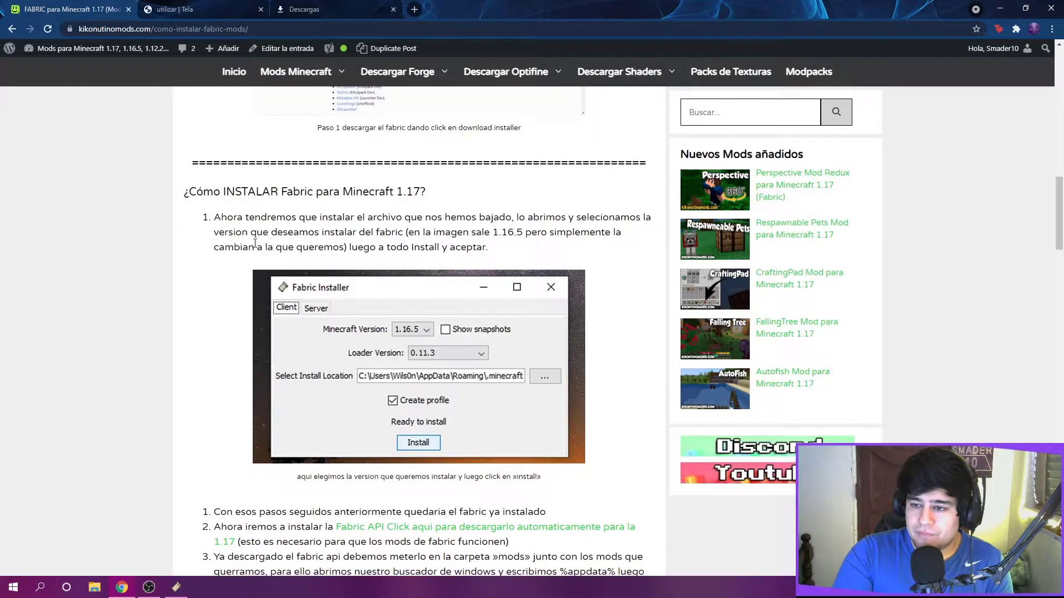
drag(432, 218, 503, 230)
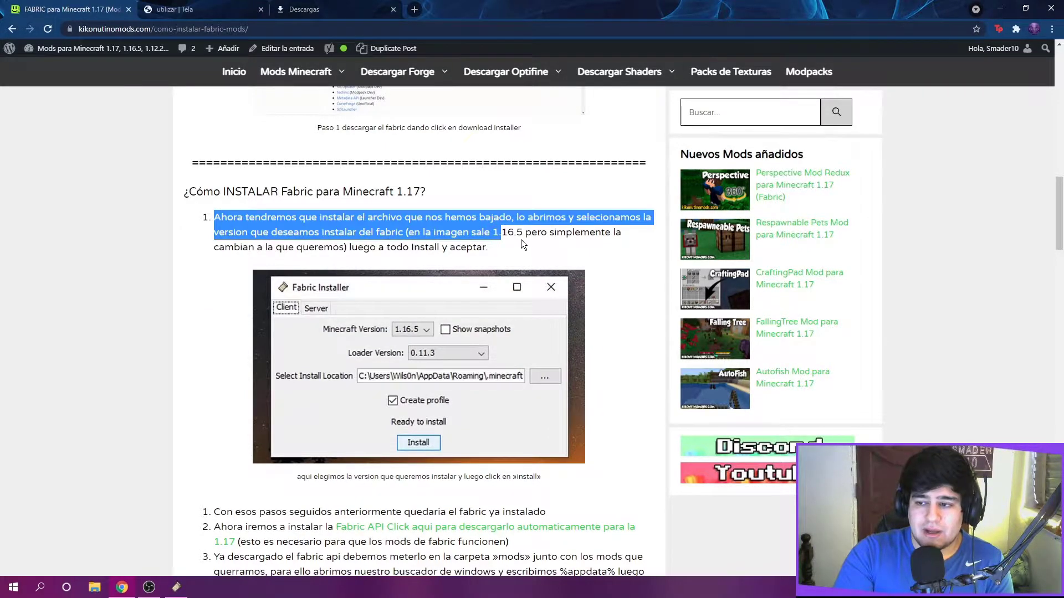
click(543, 250)
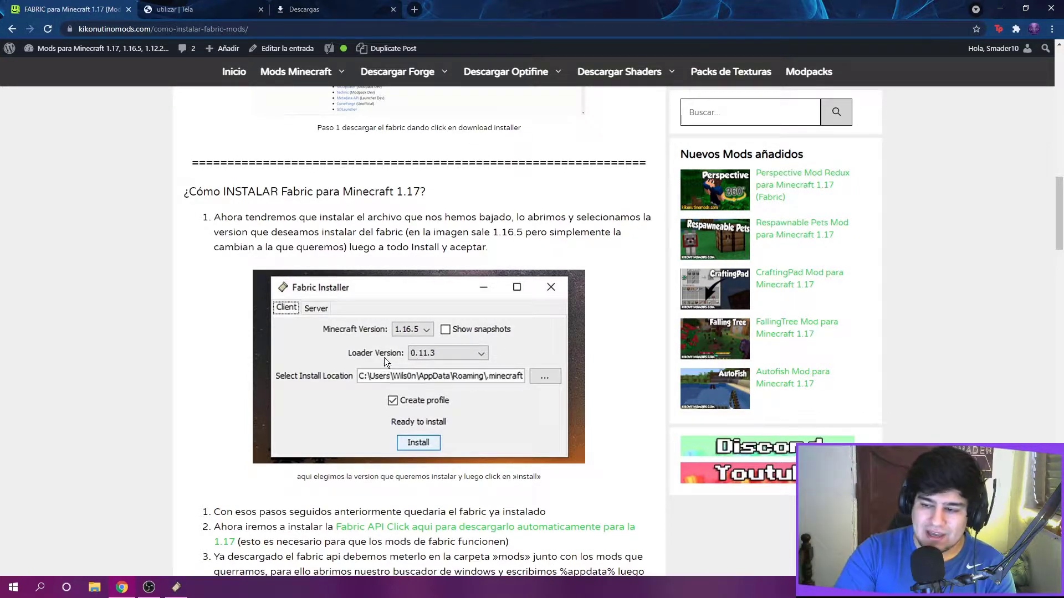
click(1000, 10)
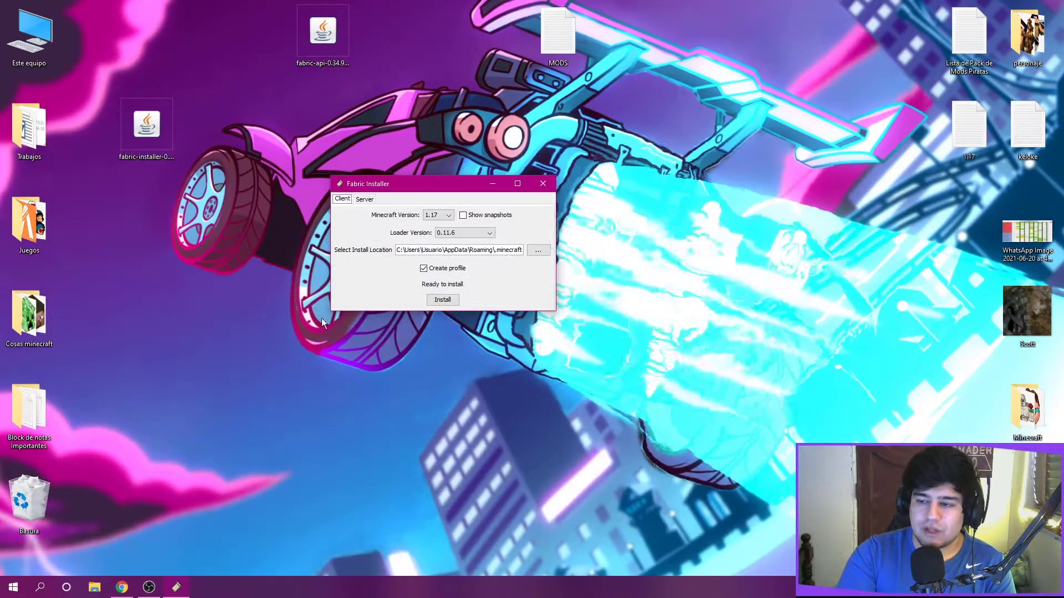
- Choose Minecraft version 1.17 and loader version 0.11.6 in the Fabric Installer
click(465, 232)
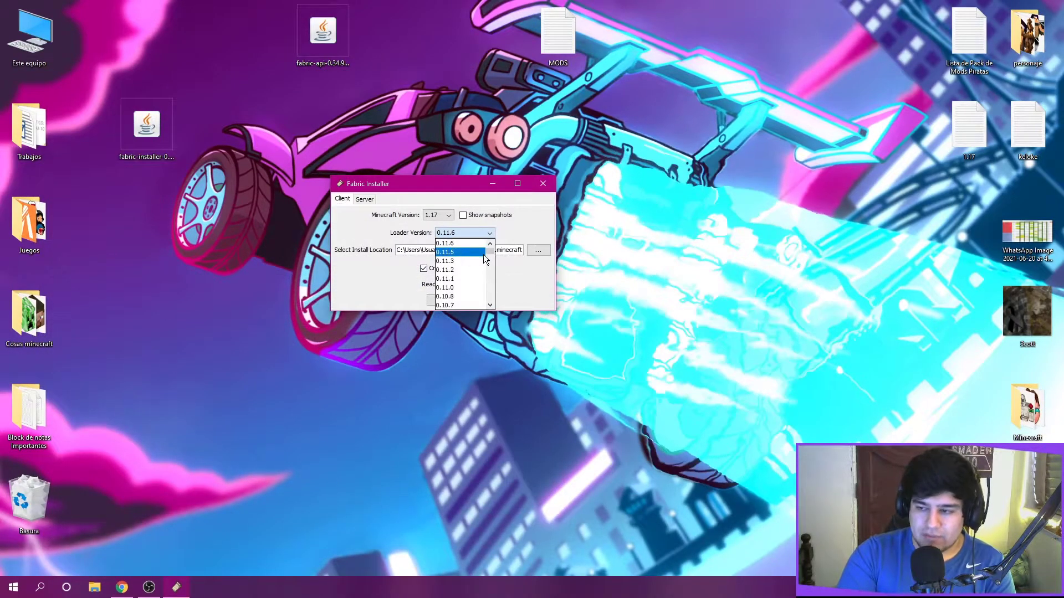
click(465, 233)
click(446, 216)
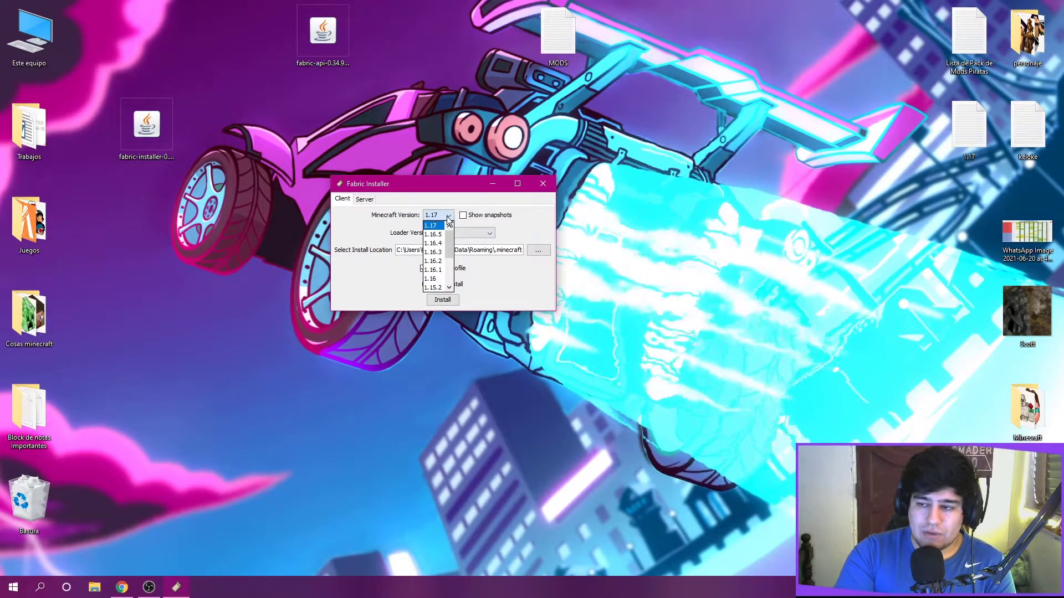
click(438, 227)
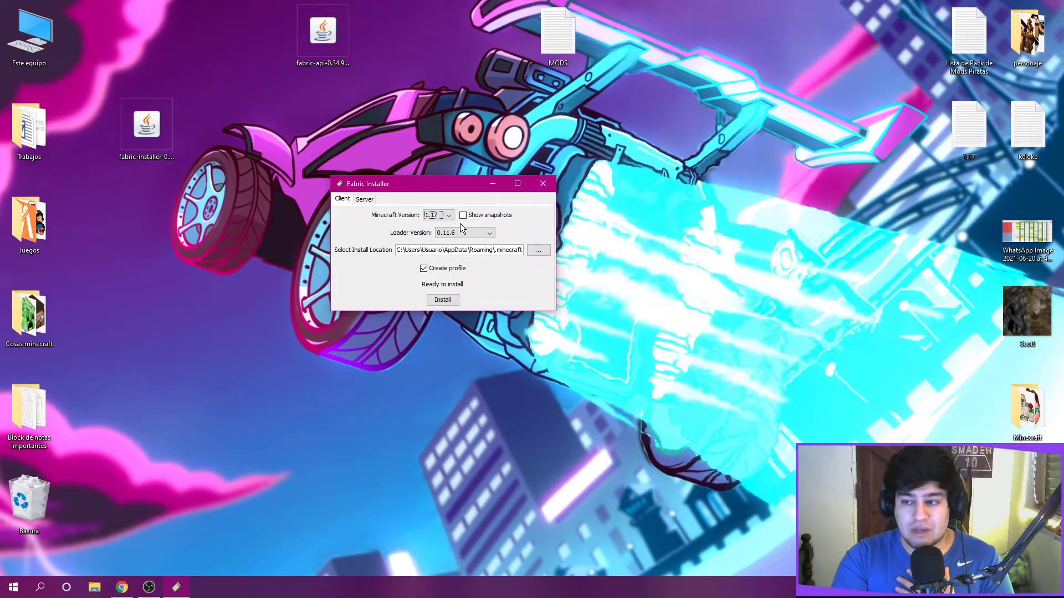
click(443, 233)
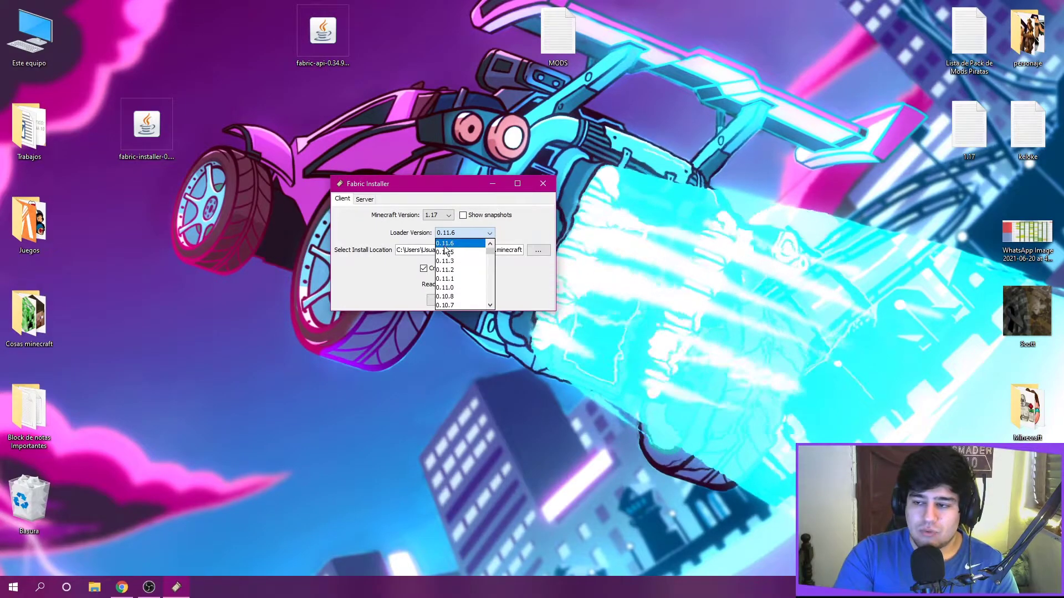
click(462, 244)
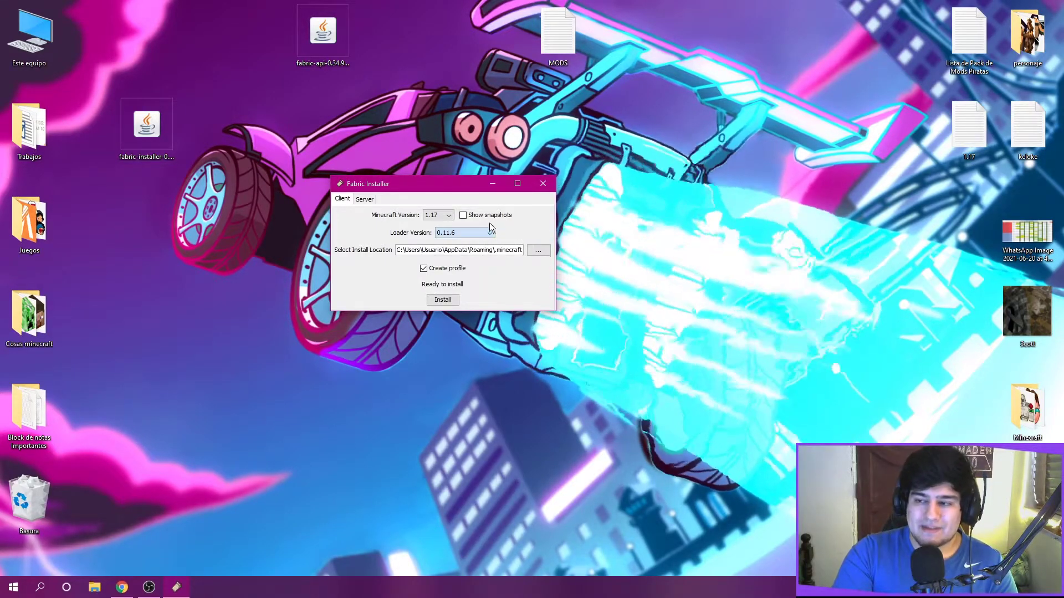
- Look through the Minecraft version list with snapshots shown, then turn the snapshots option off again
click(451, 216)
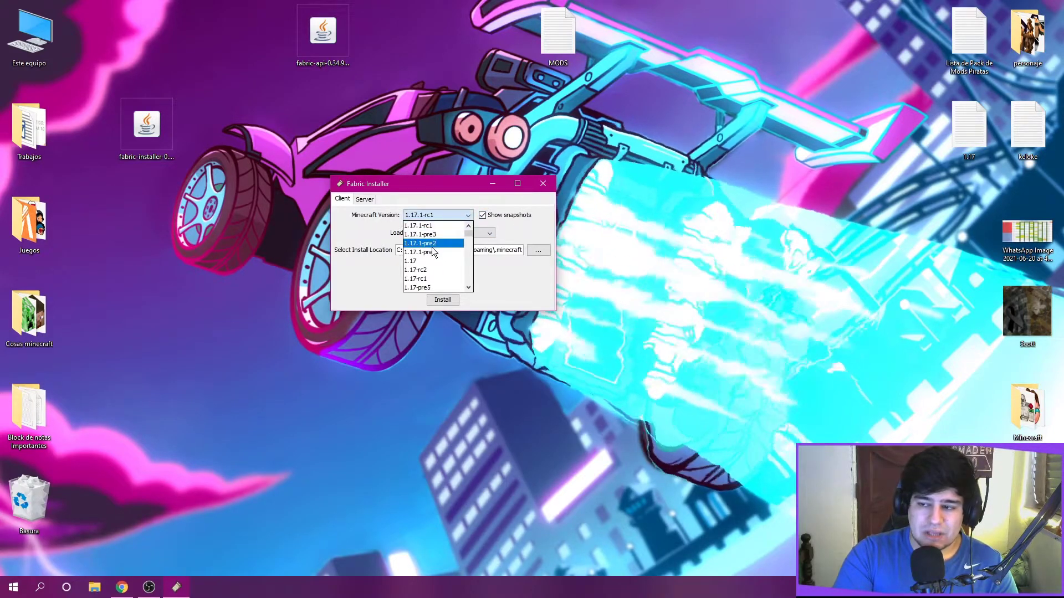
click(481, 218)
click(482, 215)
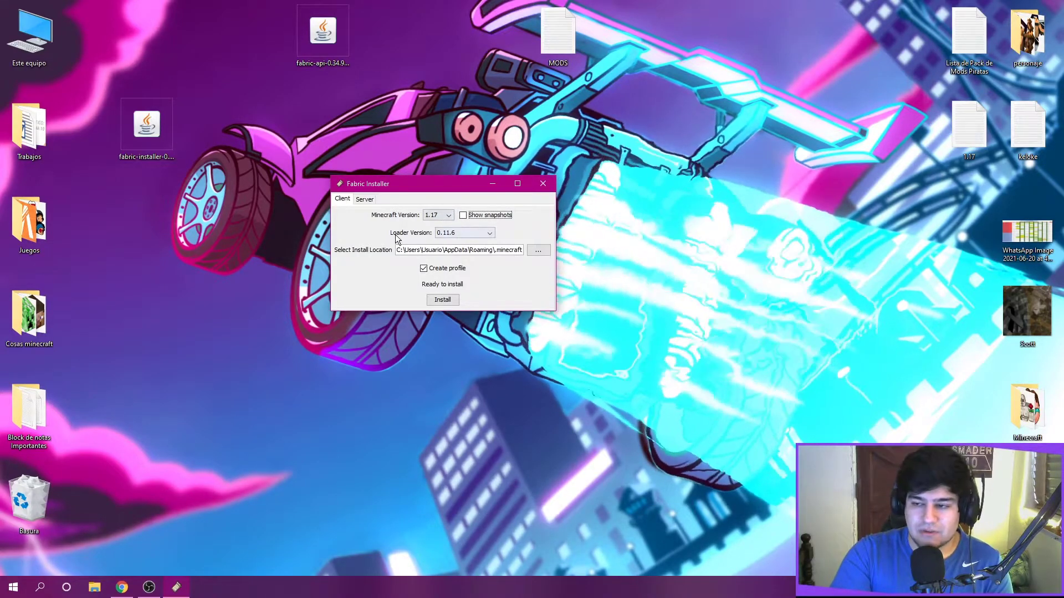
- Browse the available loader versions, keep 0.11.6 selected and close the Fabric Installer
click(460, 233)
scroll(463, 297, down, 15)
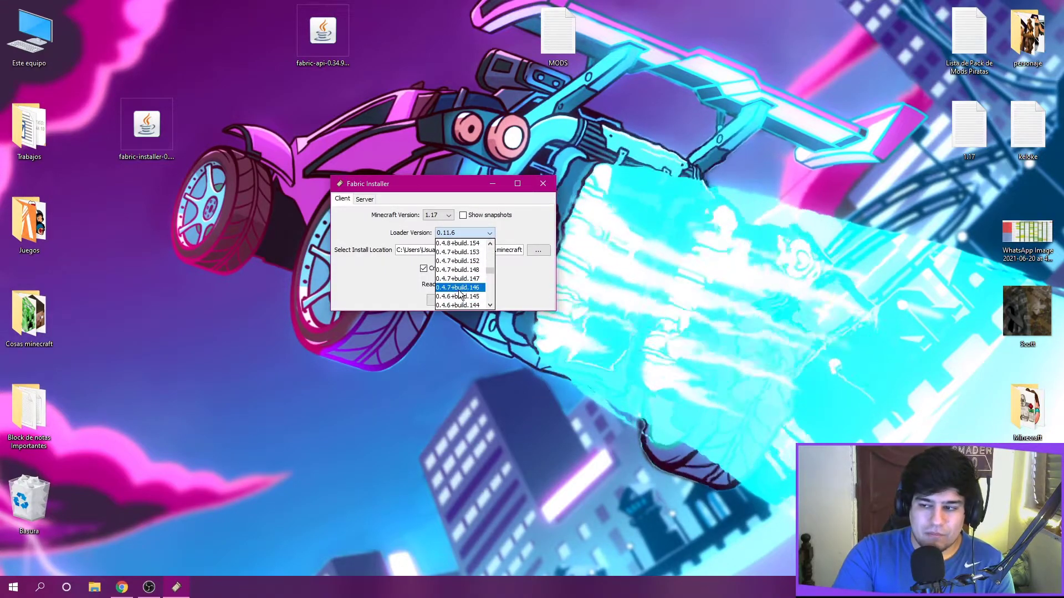
scroll(457, 297, up, 20)
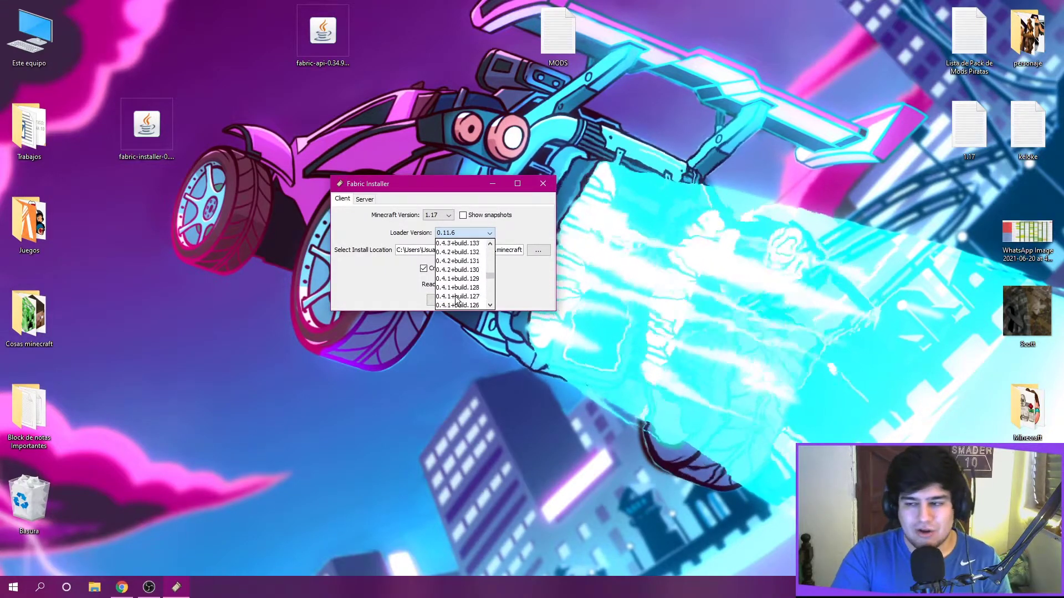
scroll(457, 294, up, 2)
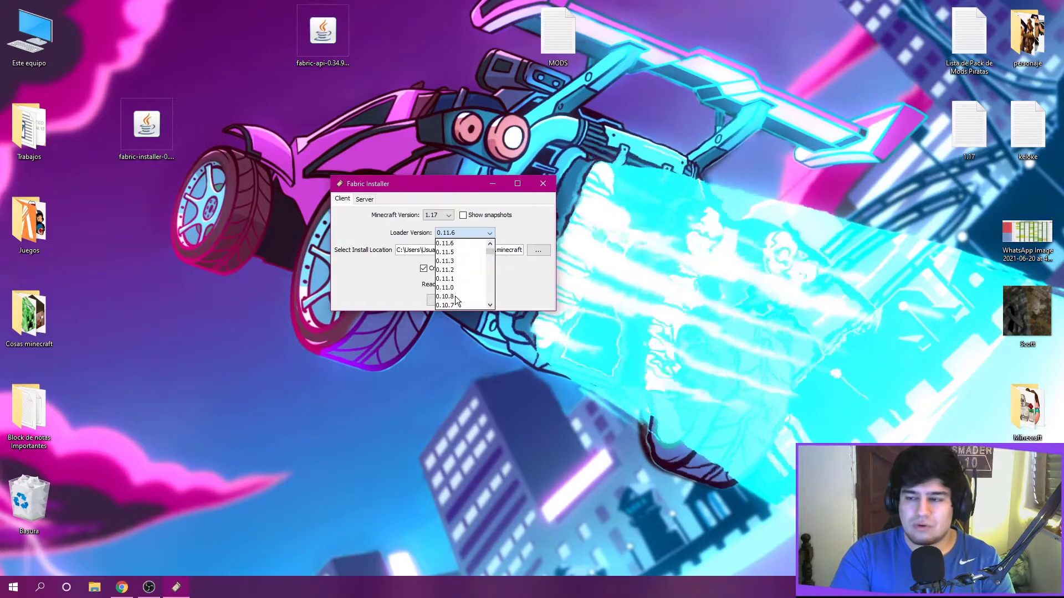
click(460, 243)
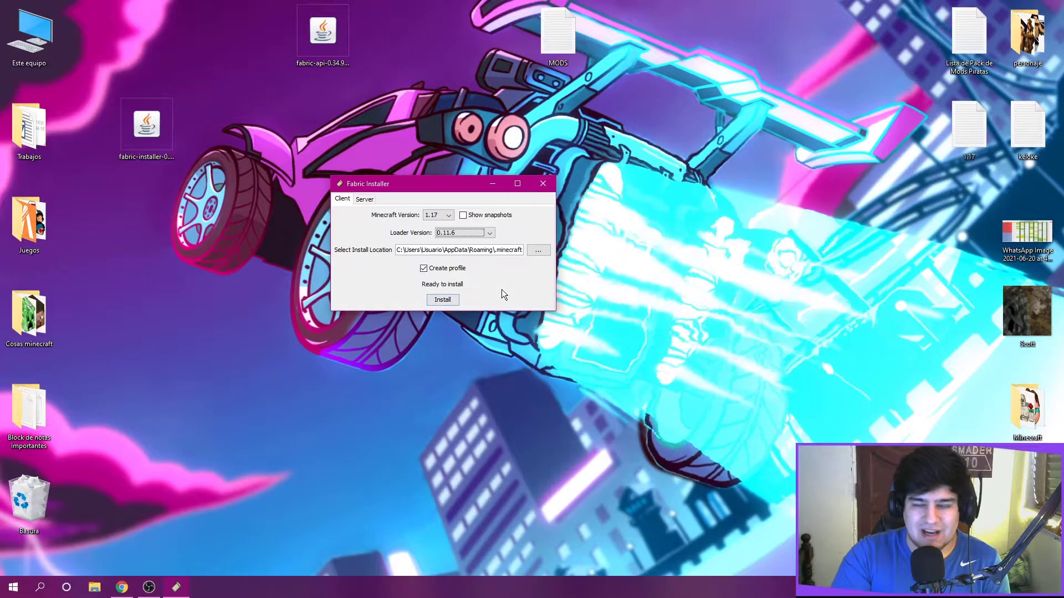
click(543, 183)
- Read the guide page's next steps about installing the Fabric API for 1.17, then minimize the browser
click(130, 591)
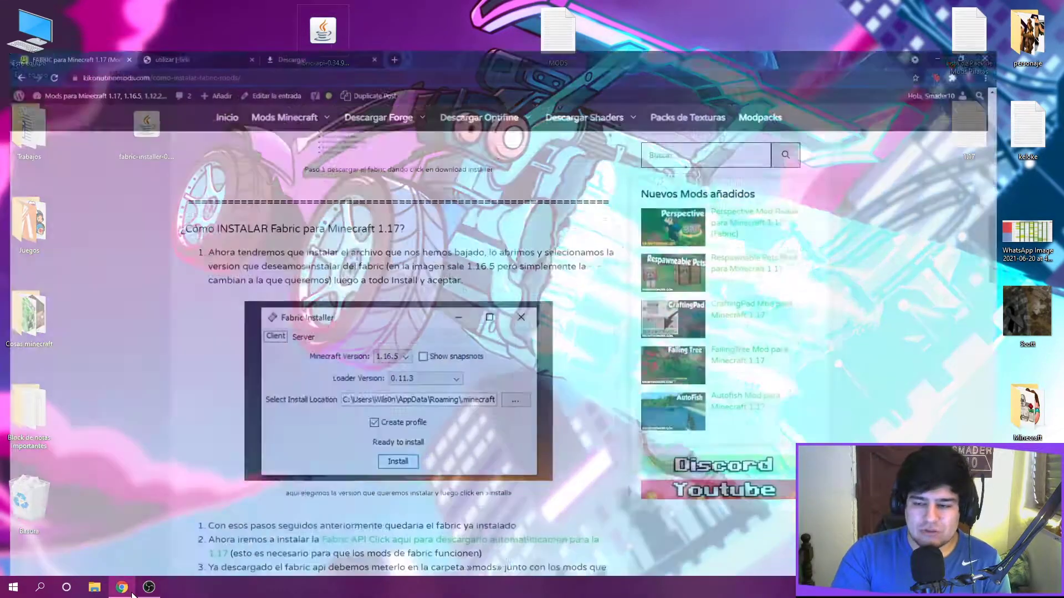
scroll(188, 330, down, 5)
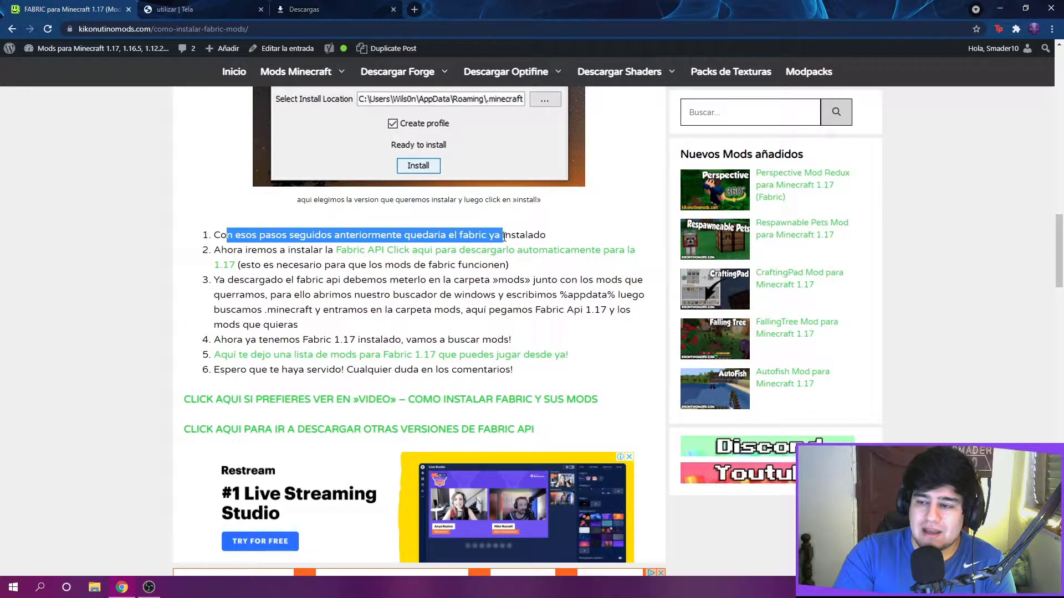
click(558, 231)
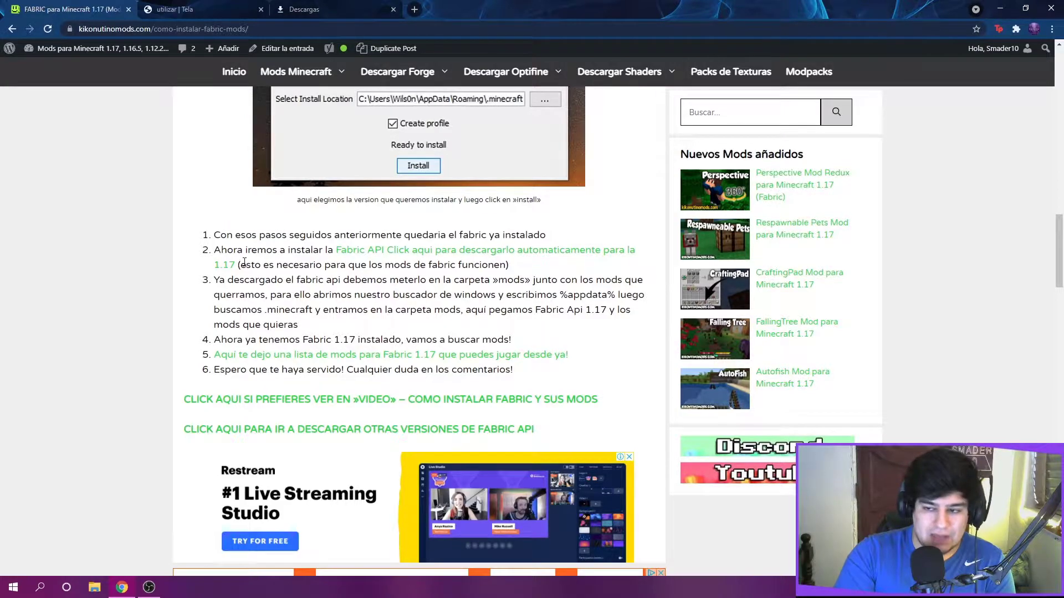
drag(349, 250, 377, 255)
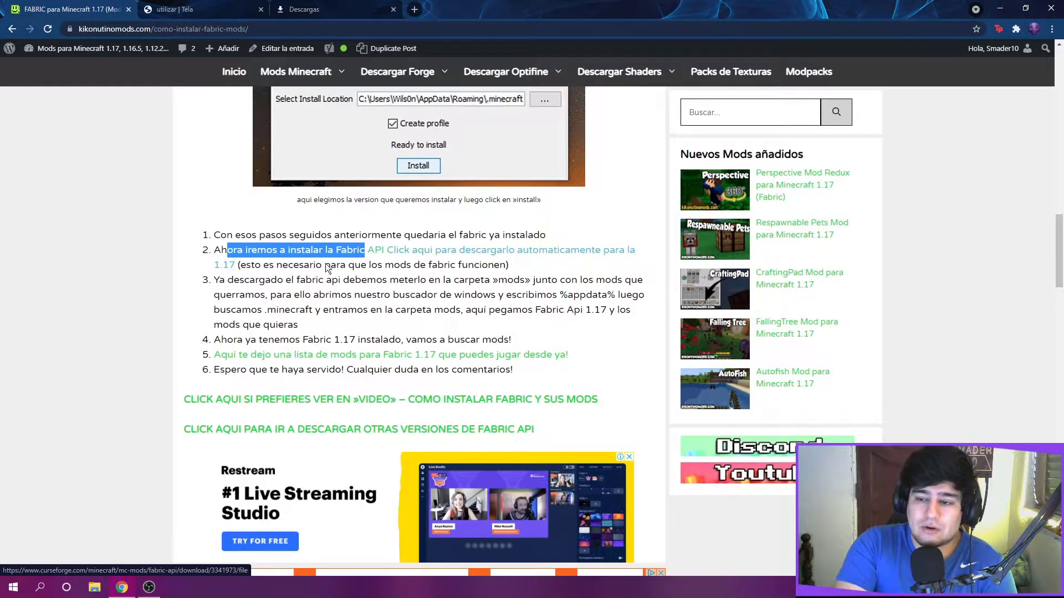
click(149, 304)
click(121, 588)
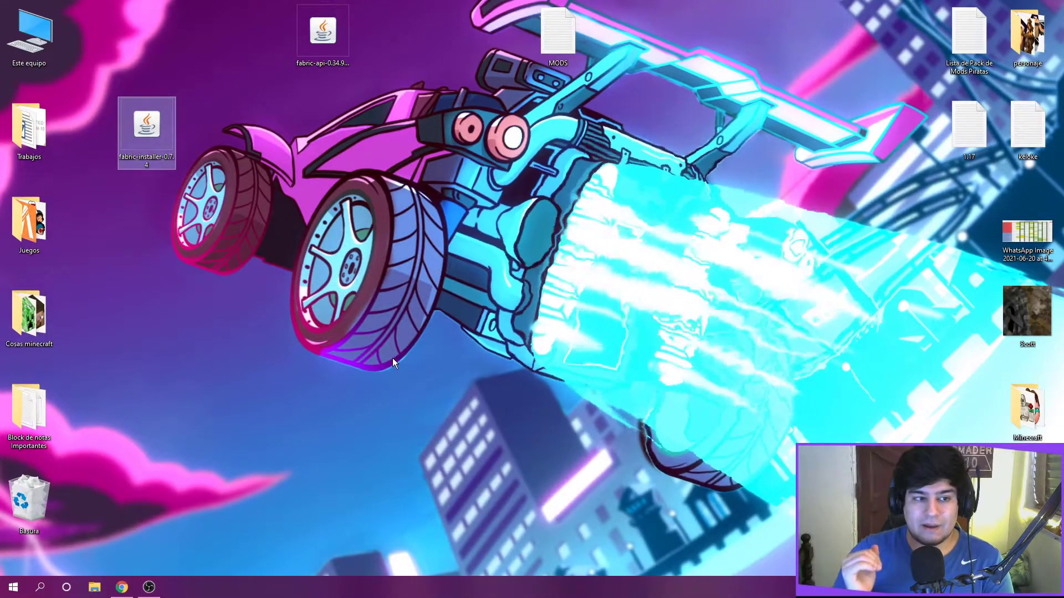
- Open the AppData Roaming folder through the Windows run command and enter the .minecraft folder
key(super+r)
key(Return)
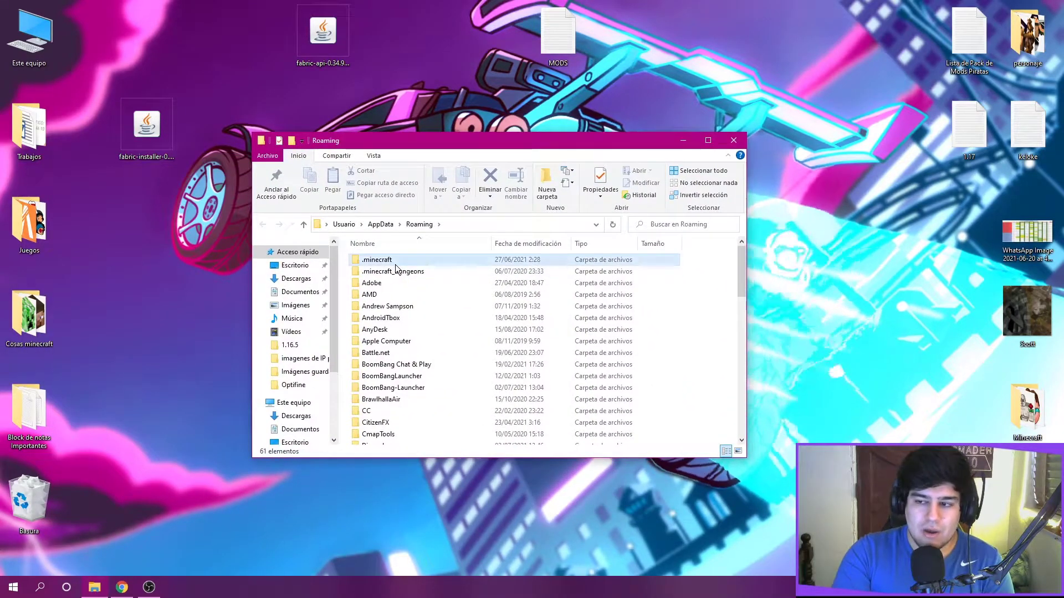
double_click(417, 260)
- Check the options for creating a new folder inside .minecraft without creating anything
right_click(687, 374)
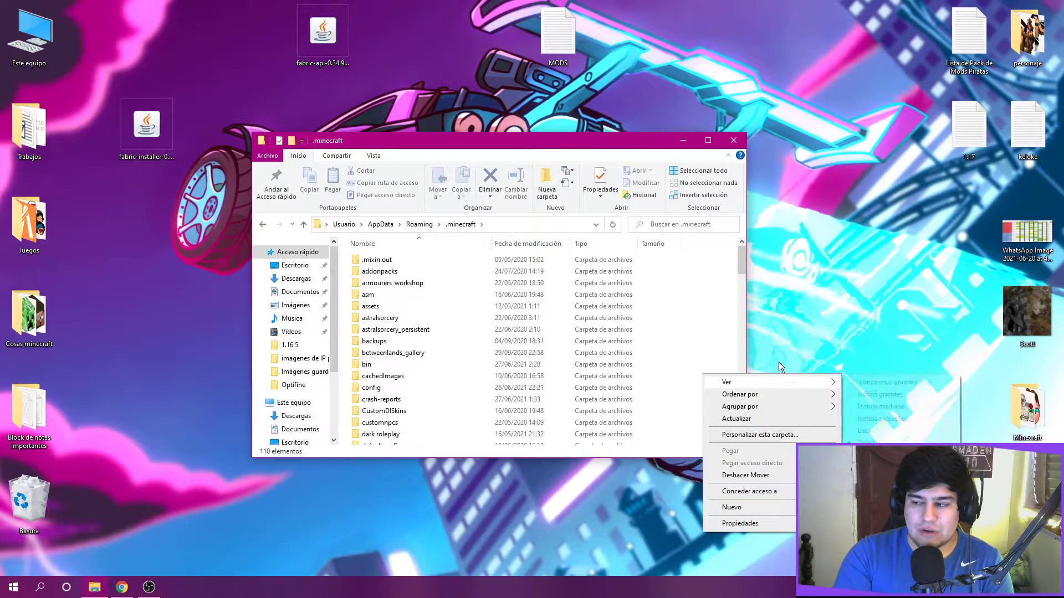
click(710, 331)
scroll(417, 374, down, 3)
scroll(417, 375, up, 3)
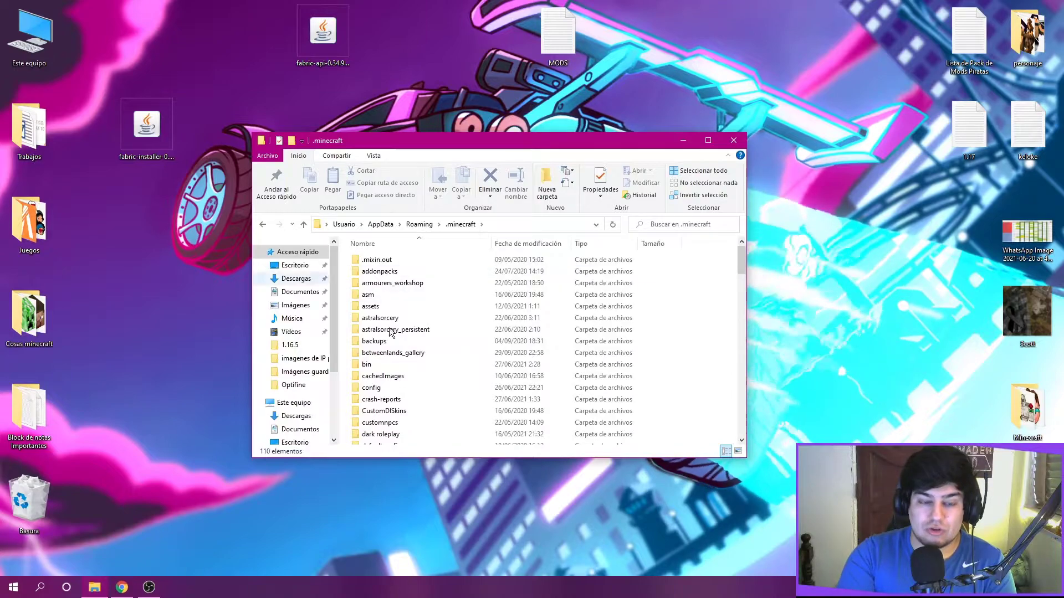
right_click(716, 380)
mouse_move(777, 508)
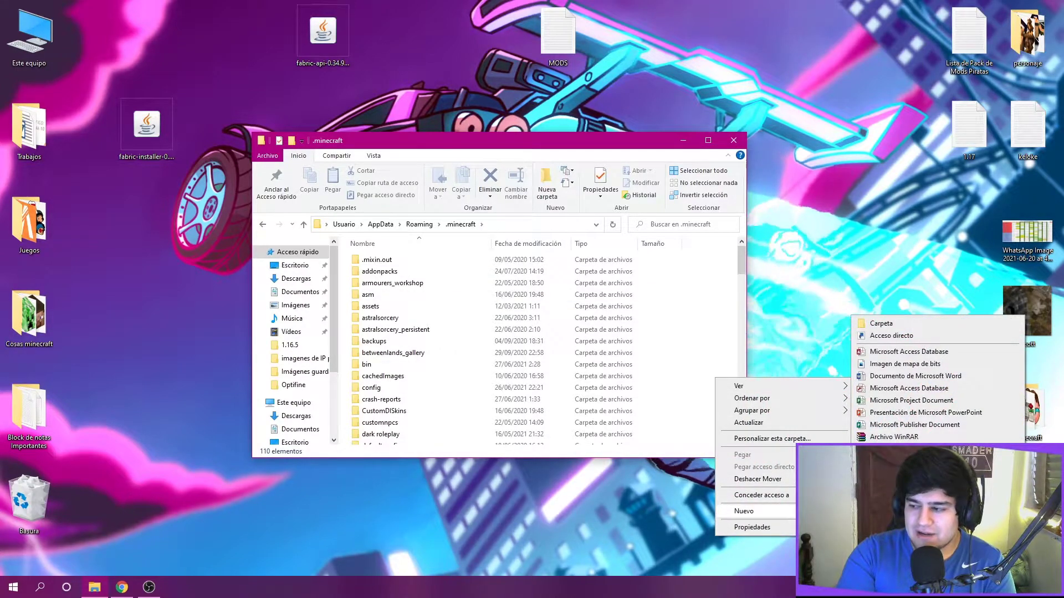
click(676, 294)
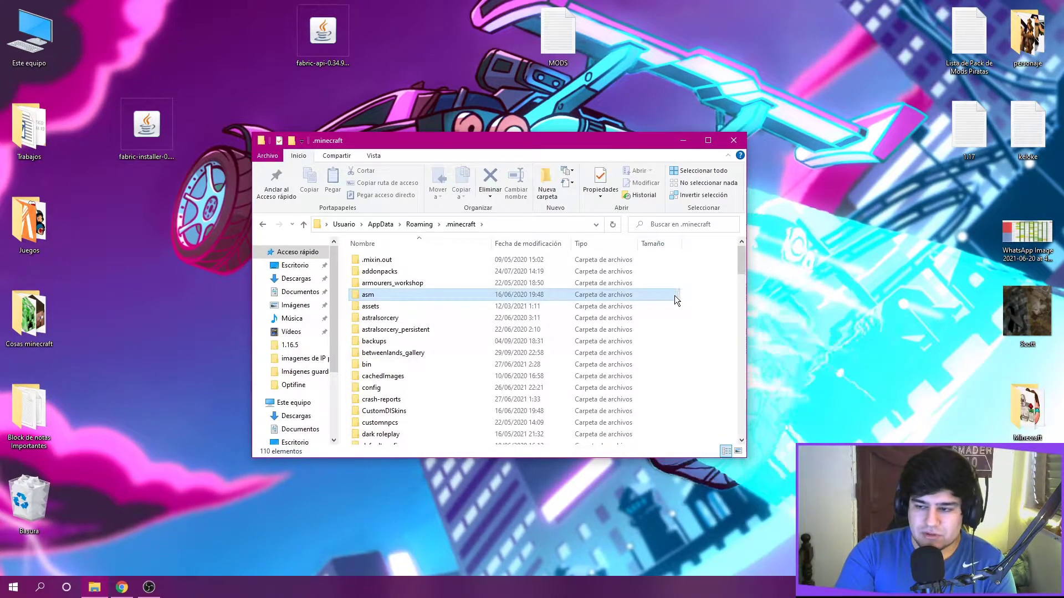
- Open the mods folder inside .minecraft and delete all the old mod files in it
scroll(554, 332, down, 2)
click(526, 369)
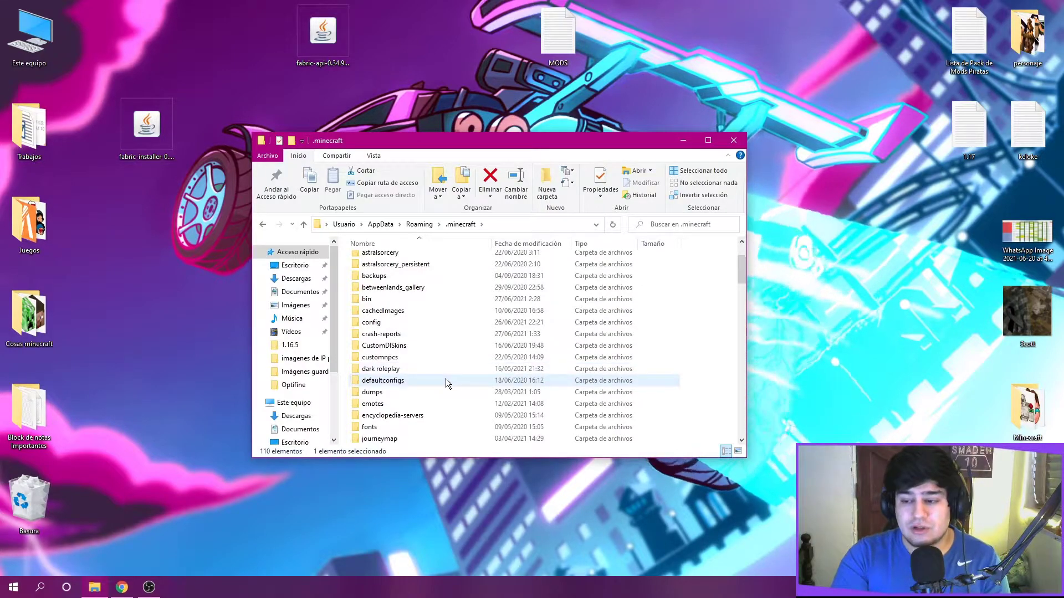
click(400, 403)
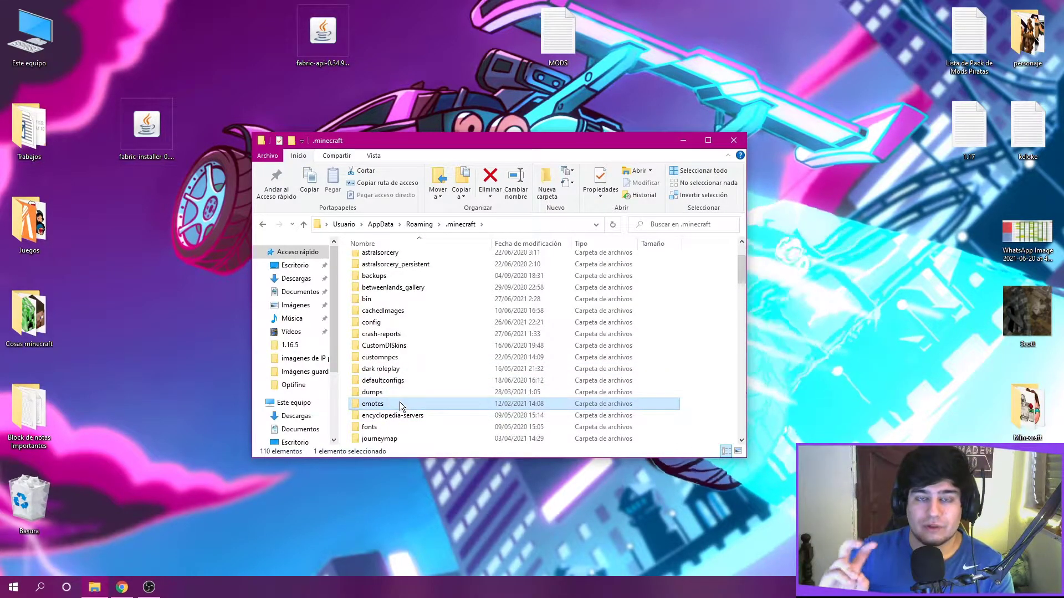
scroll(404, 351, down, 15)
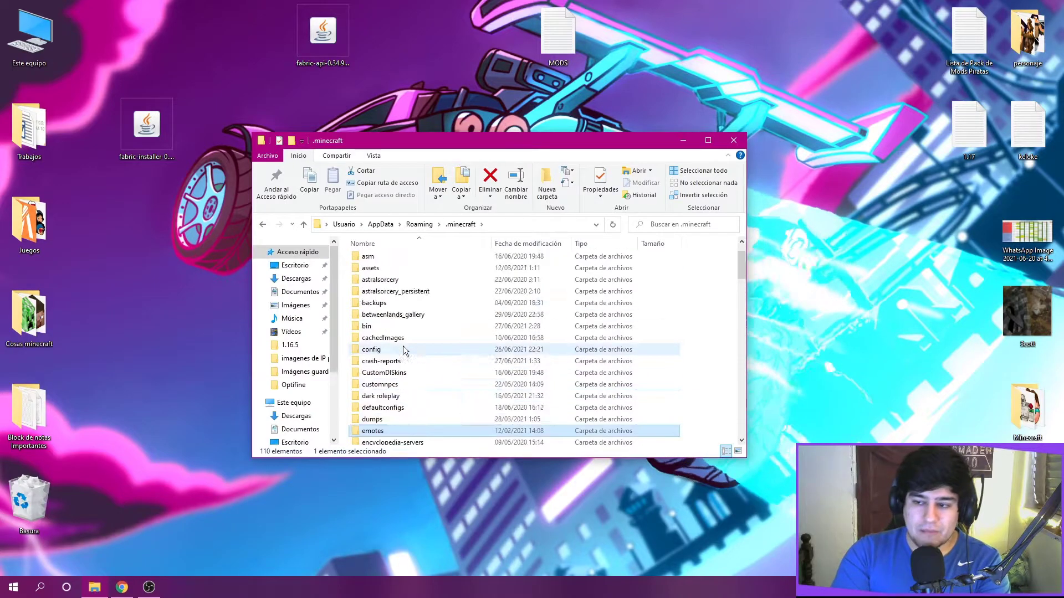
scroll(426, 302, up, 20)
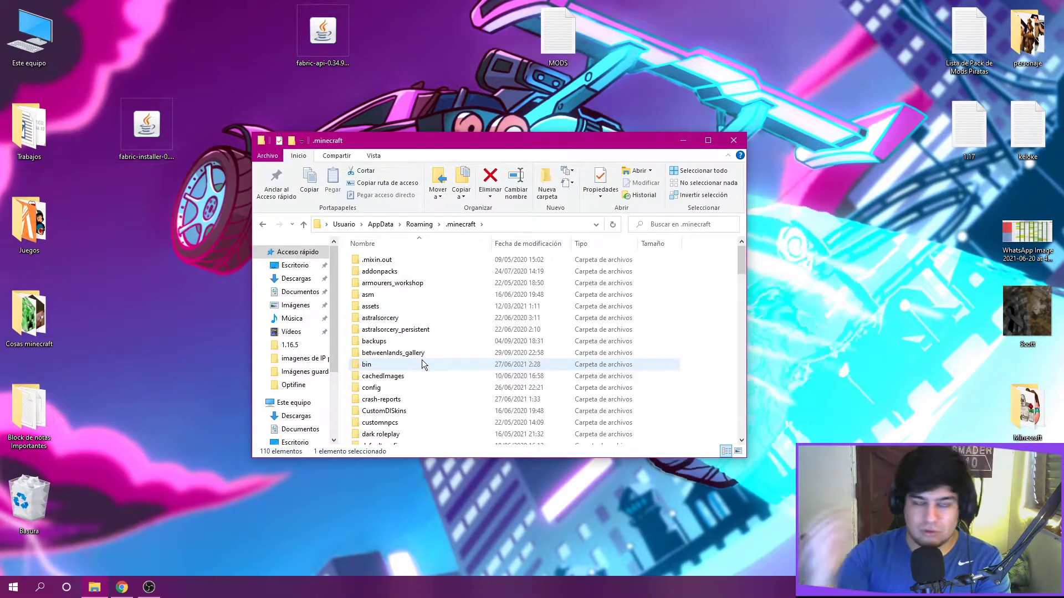
scroll(418, 337, down, 6)
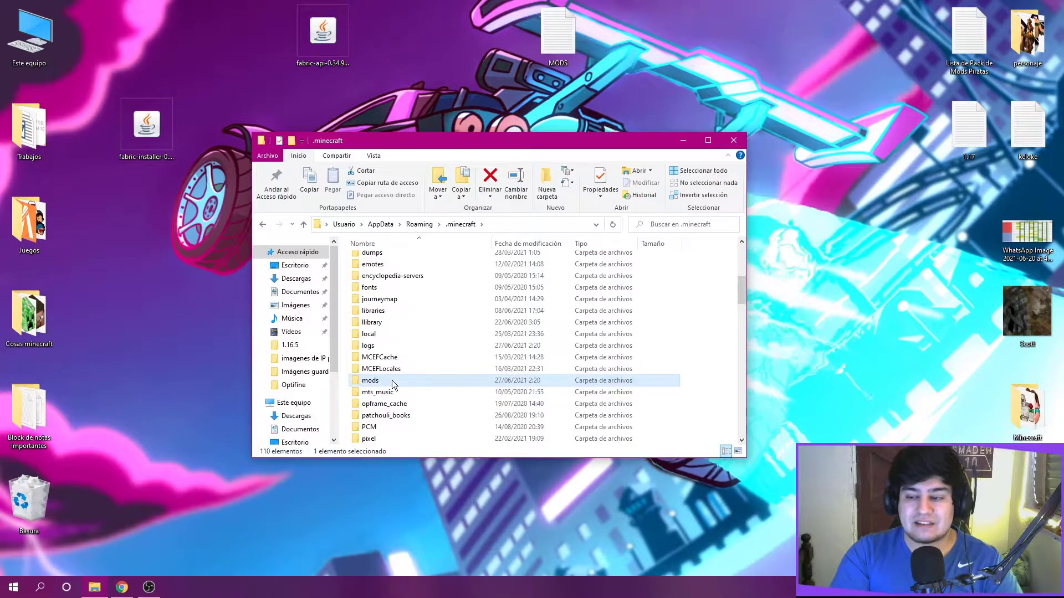
double_click(429, 381)
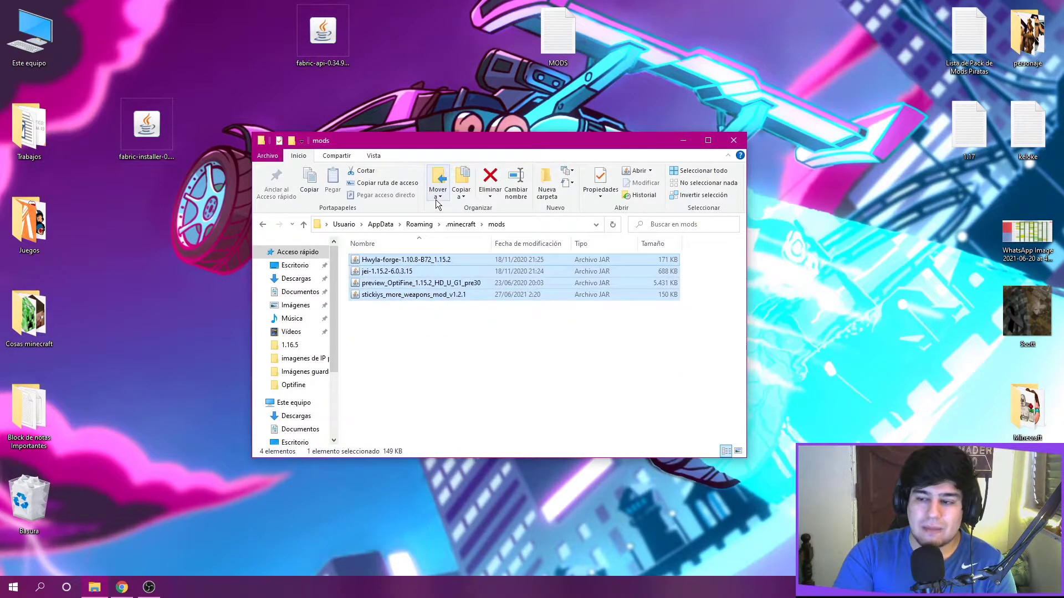
key(Delete)
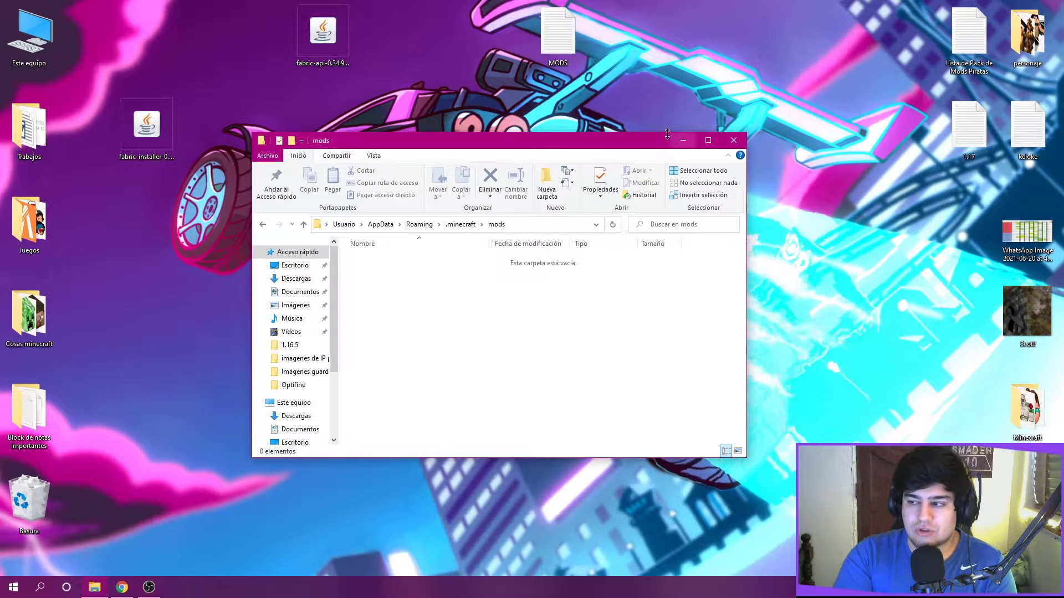
- Switch to the browser, download the Fabric API for 1.17 from the guide page and keep the flagged file
click(121, 587)
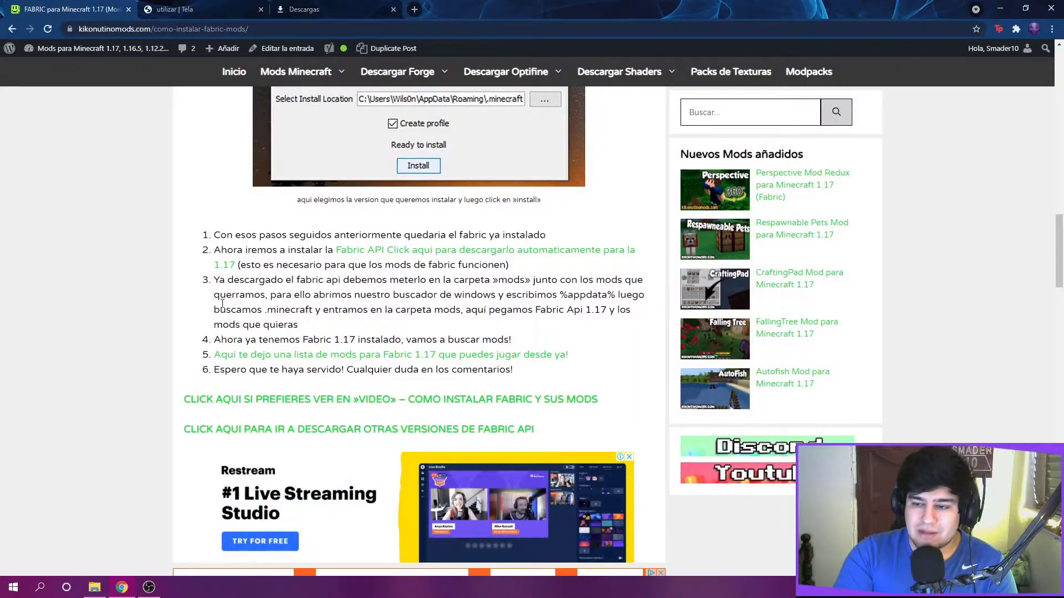
drag(332, 250, 377, 252)
click(379, 265)
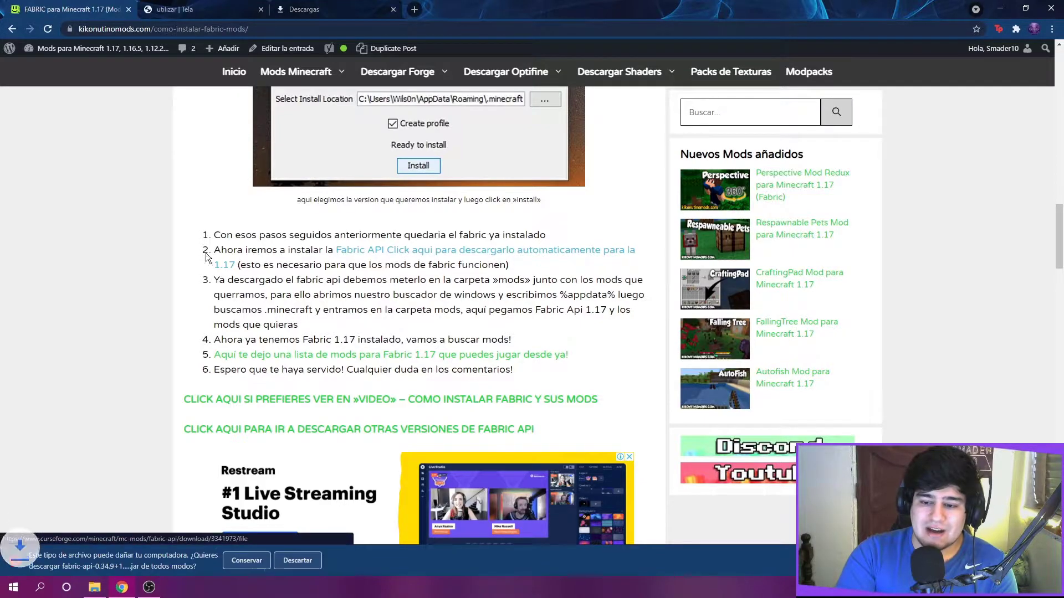
click(259, 562)
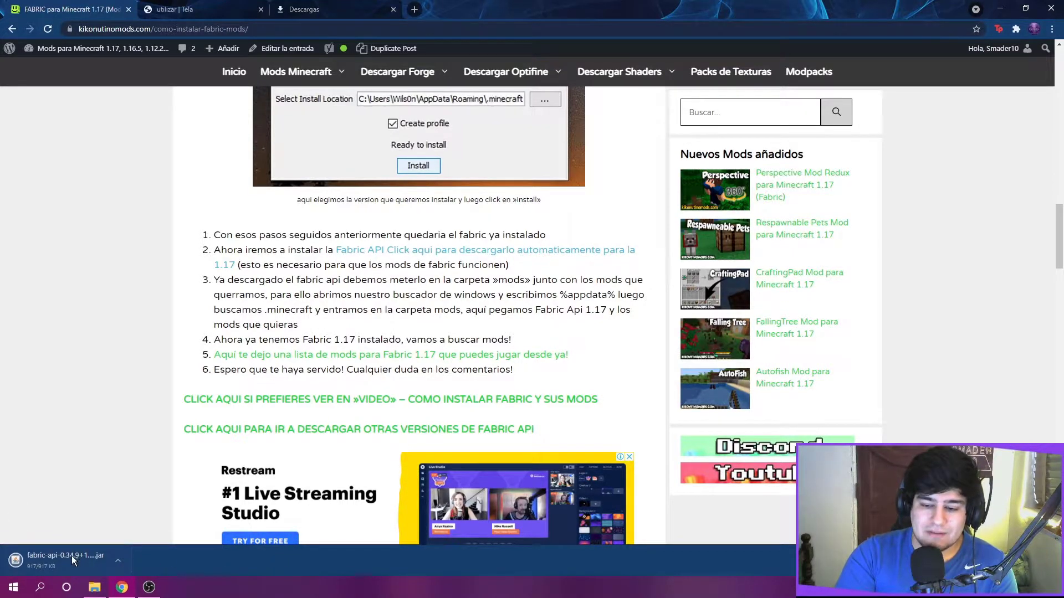
- Open the downloads list in a reduced browser window and remove the fabric-api-0.34.9+1.17 (1).jar entry from it
key(ctrl+j)
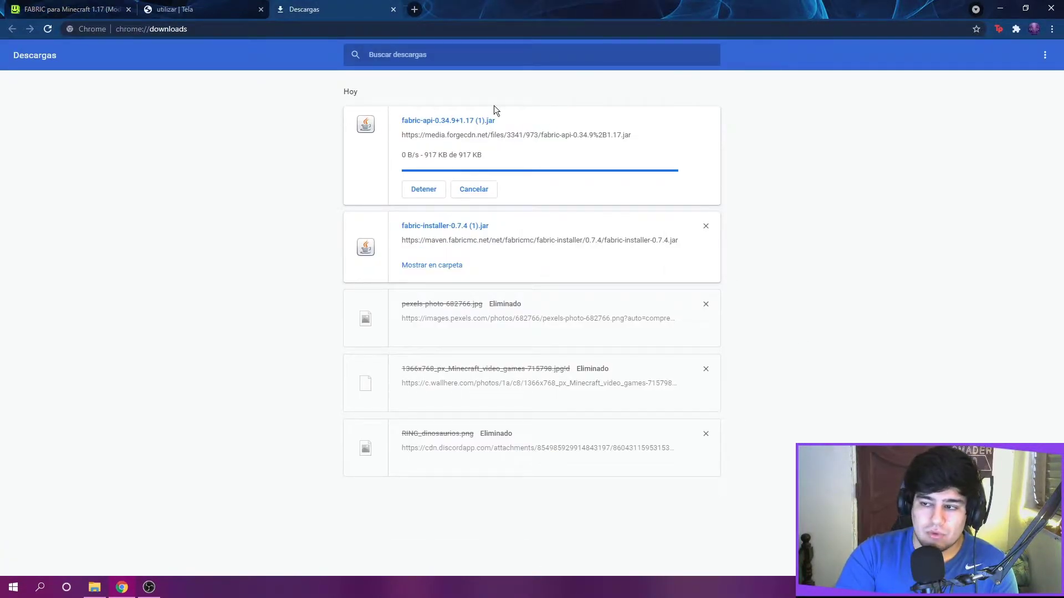
key(super+Down)
drag(532, 211, 332, 40)
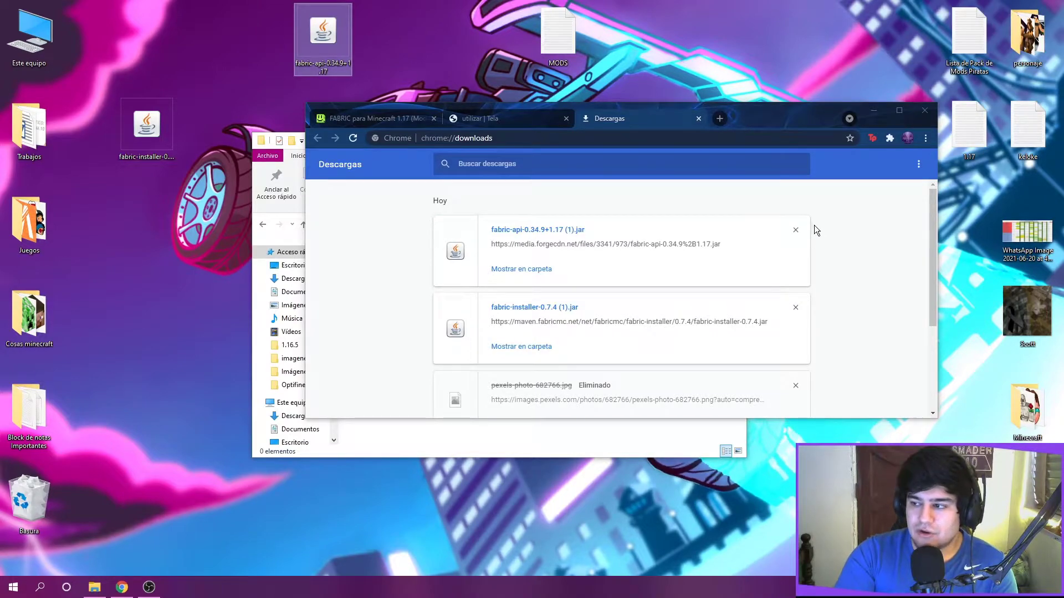
click(796, 230)
click(873, 110)
mouse_move(323, 39)
mouse_down()
mouse_move(356, 53)
mouse_move(321, 50)
mouse_up()
- Return to the maximized guide page, review the mods folder instructions and open the list of Fabric 1.17 mods
click(121, 587)
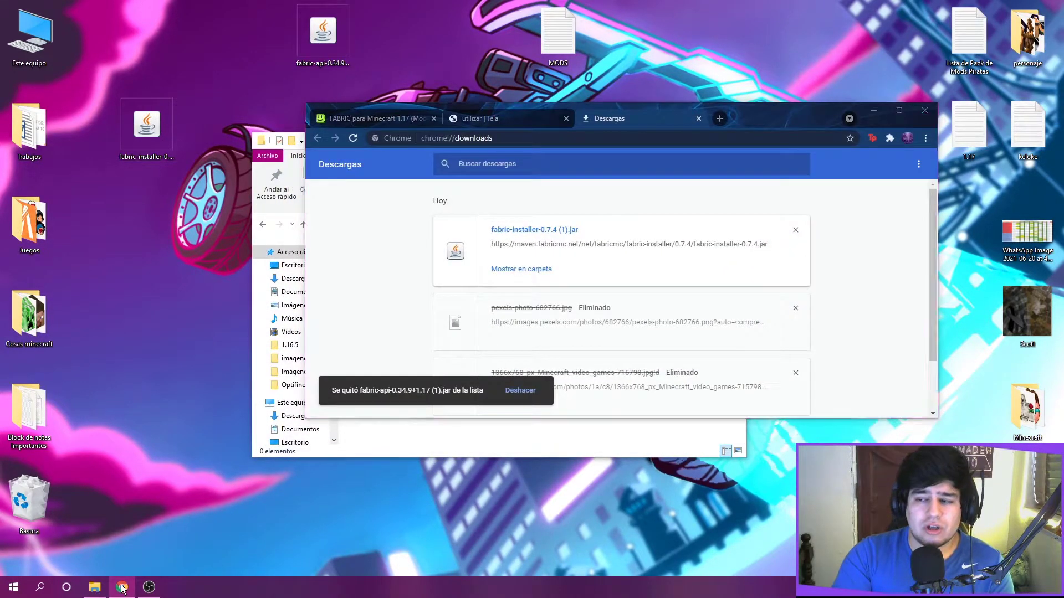
click(122, 587)
key(alt+Tab)
click(401, 119)
double_click(820, 119)
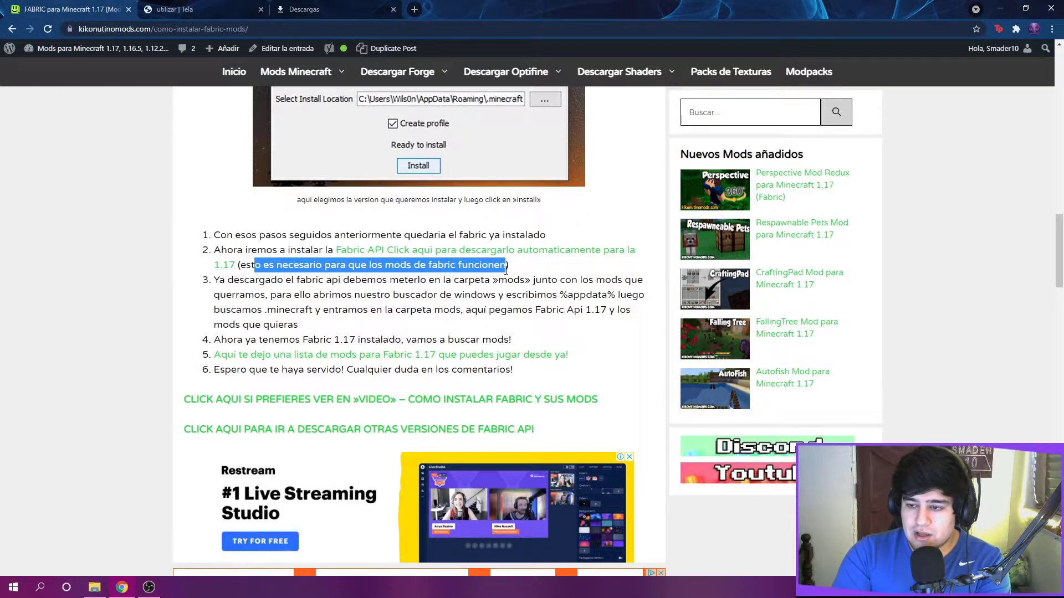
scroll(299, 259, down, 2)
click(318, 161)
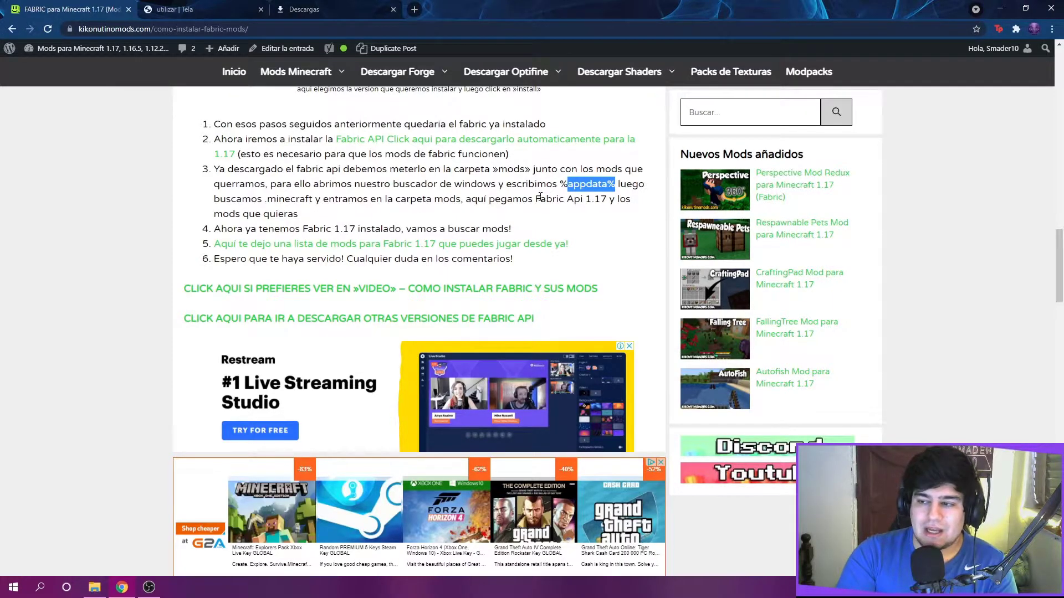
drag(942, 10, 846, 69)
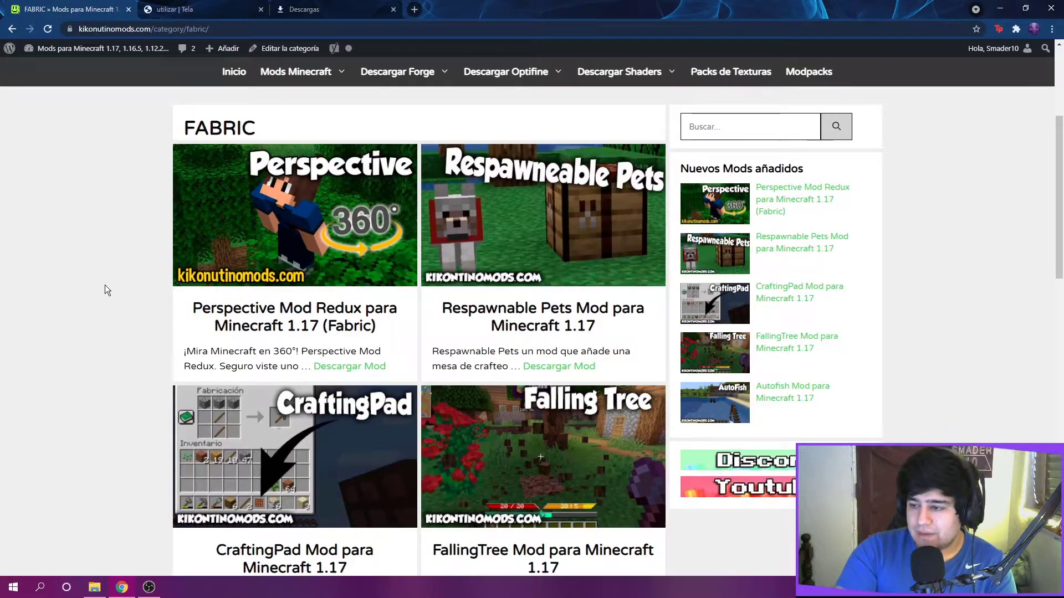
- Find the Carrier and Better Dropped Items mods for 1.17 in the Fabric category and open each in a new tab
scroll(105, 285, down, 2)
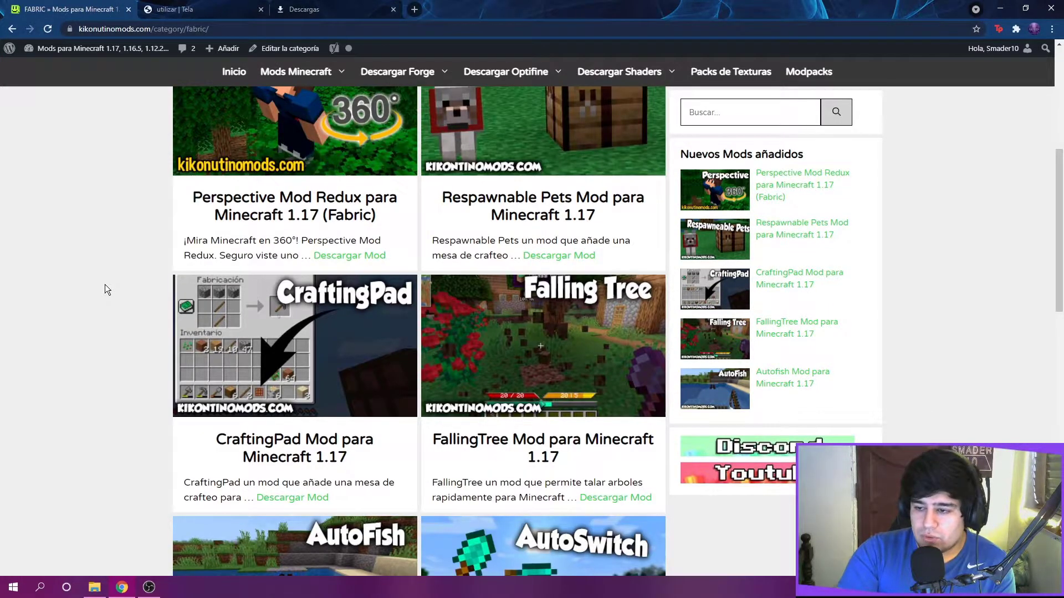
scroll(104, 289, down, 5)
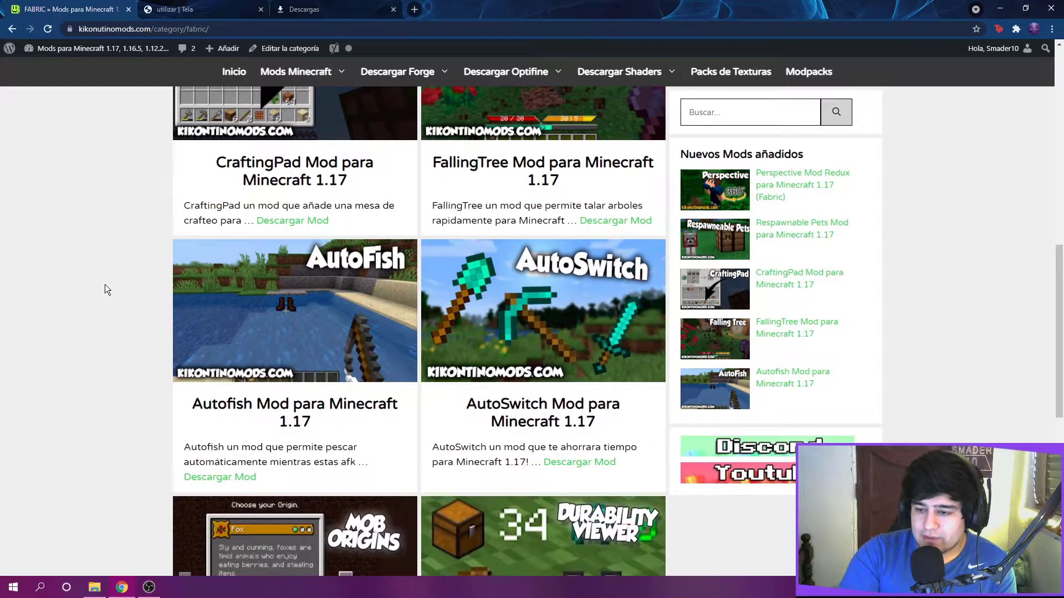
scroll(105, 289, down, 5)
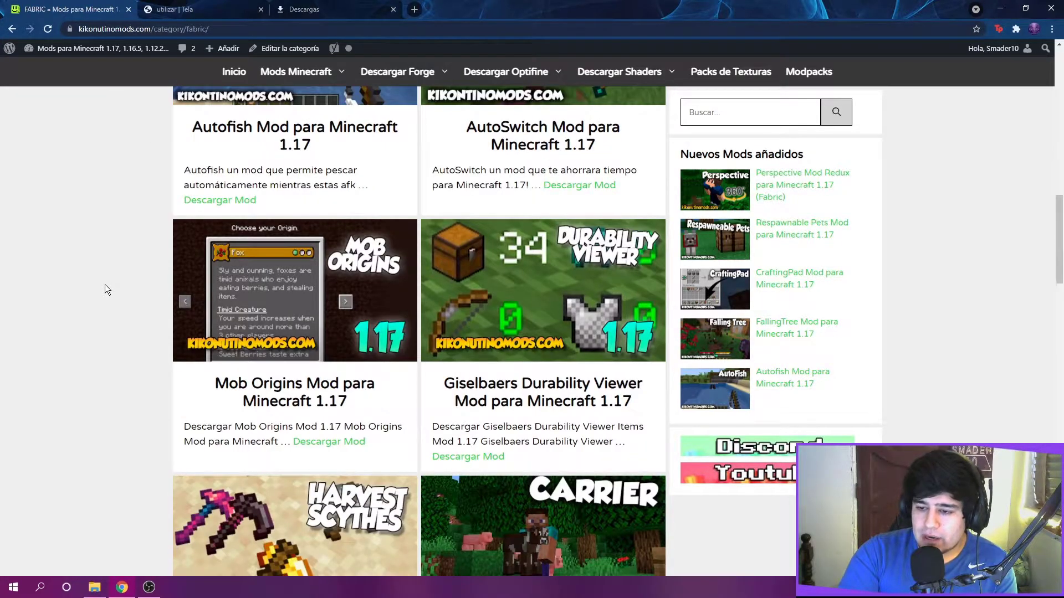
scroll(104, 289, down, 6)
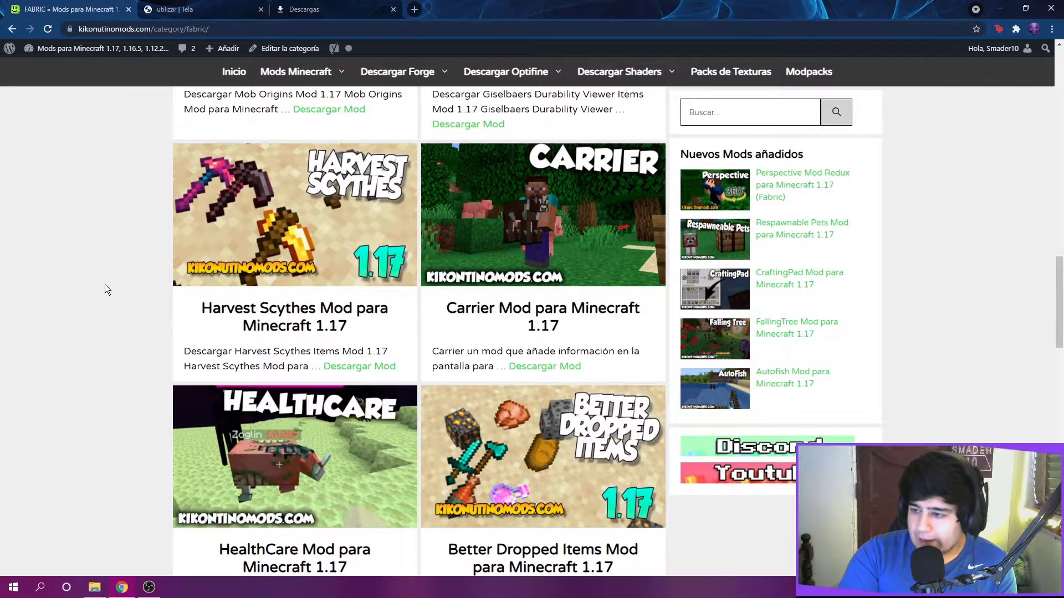
right_click(574, 309)
click(578, 314)
scroll(561, 327, down, 2)
scroll(568, 286, down, 3)
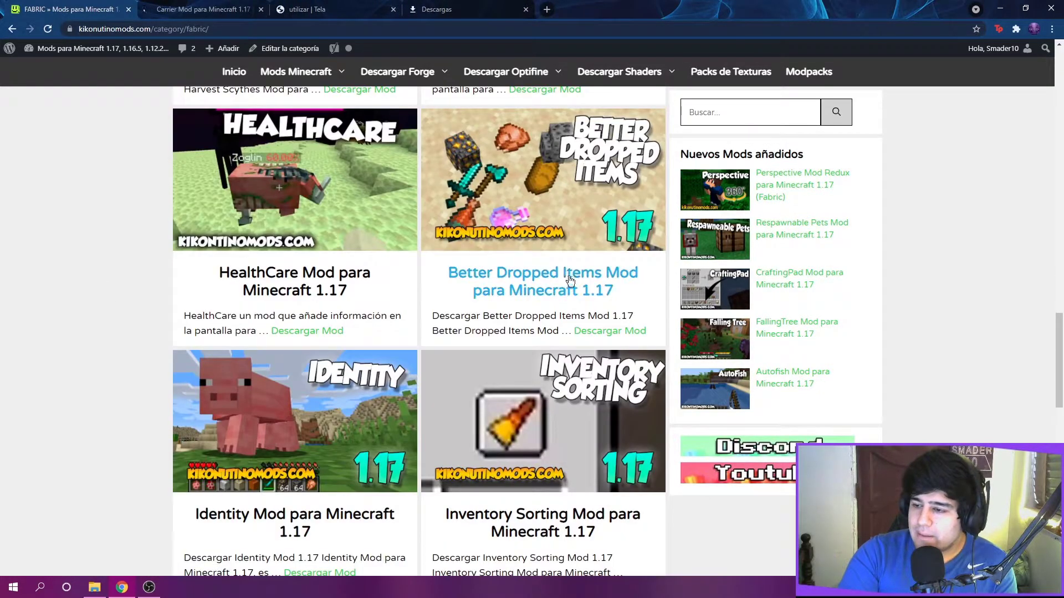
right_click(554, 294)
- Find the Immersive Portals mod for Minecraft 1.17 further down the Fabric category and open its page
scroll(84, 344, down, 5)
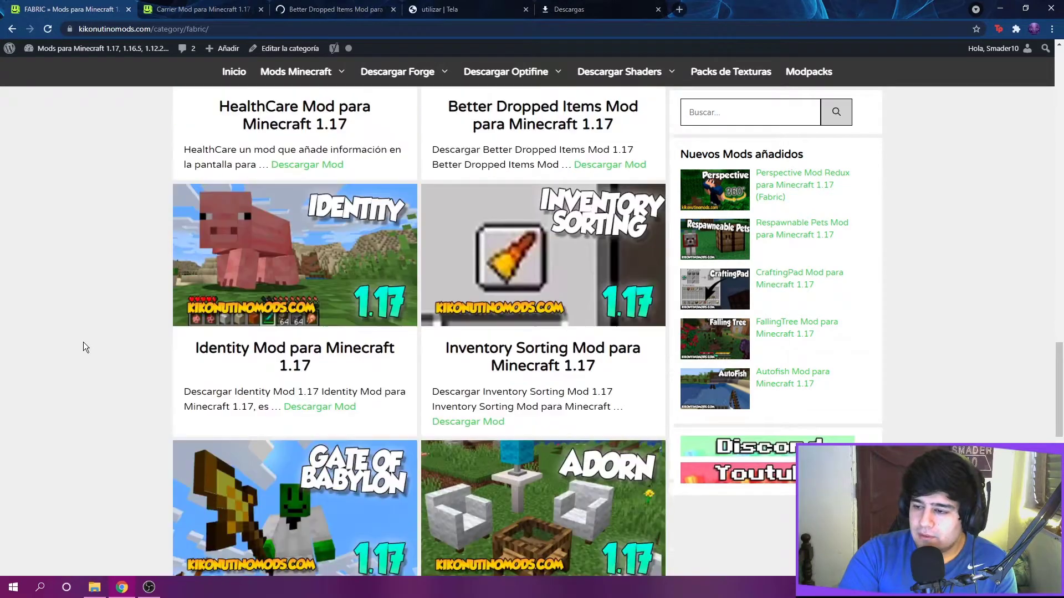
scroll(83, 343, down, 1)
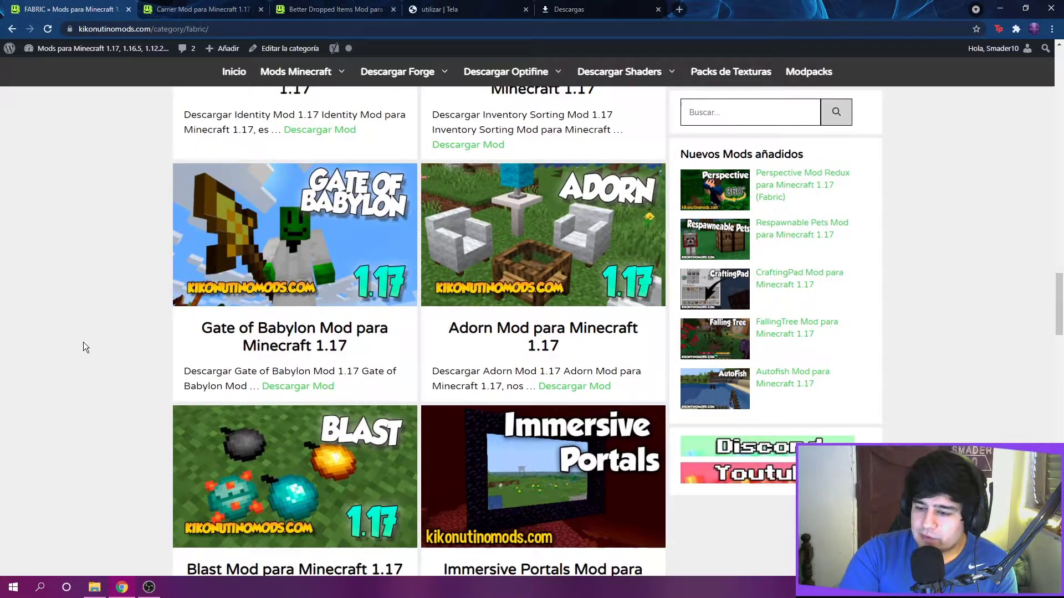
scroll(576, 333, down, 3)
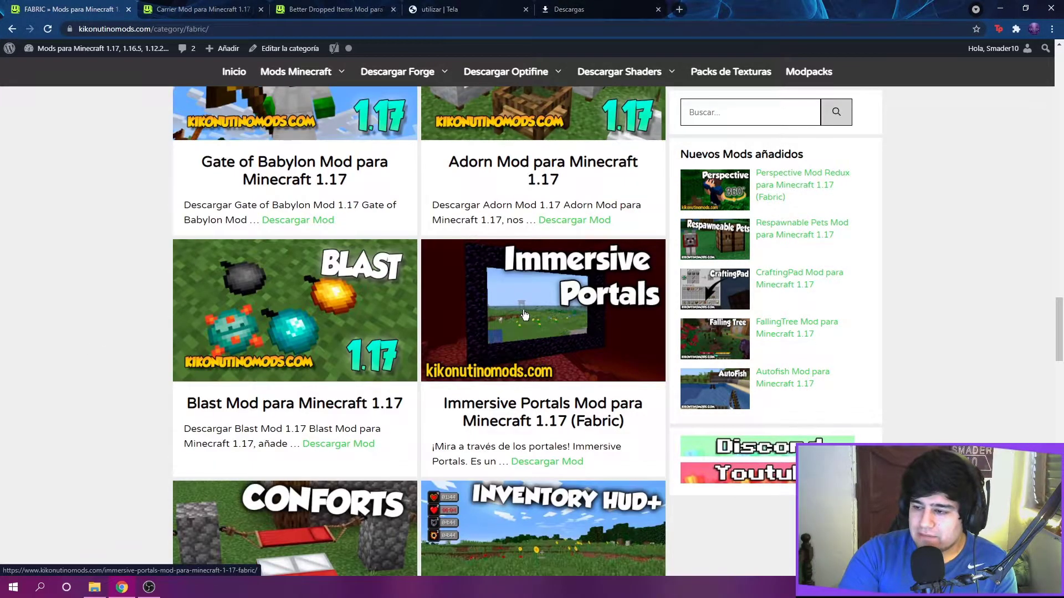
scroll(558, 328, down, 2)
click(558, 327)
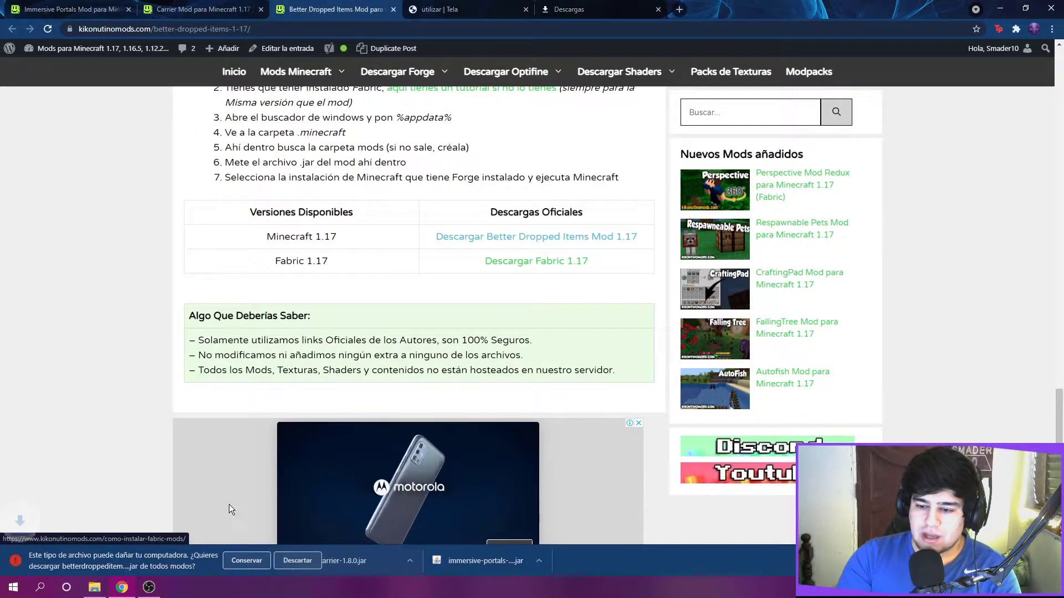
- Keep the flagged Better Dropped Items file, show the downloads list and arrange the browser and mods folder windows so both are accessible
click(240, 561)
click(569, 10)
drag(732, 9, 757, 64)
click(397, 336)
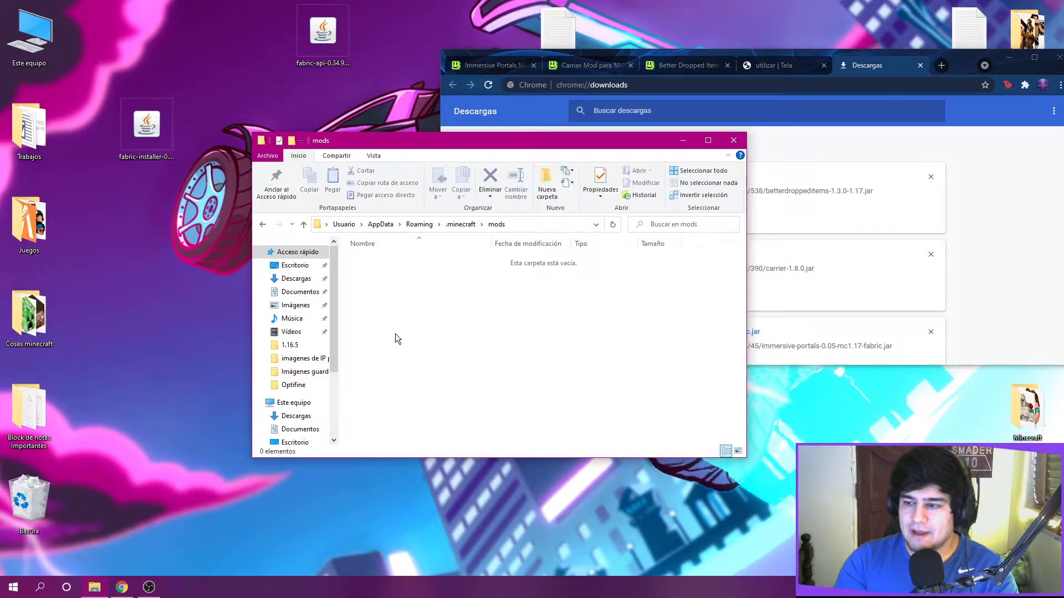
drag(524, 144, 328, 150)
- Put the desktop Fabric API file and the downloaded Better Dropped Items, Carrier and Immersive Portals files into the mods folder
drag(314, 52, 256, 328)
drag(715, 182, 332, 383)
drag(654, 255, 336, 399)
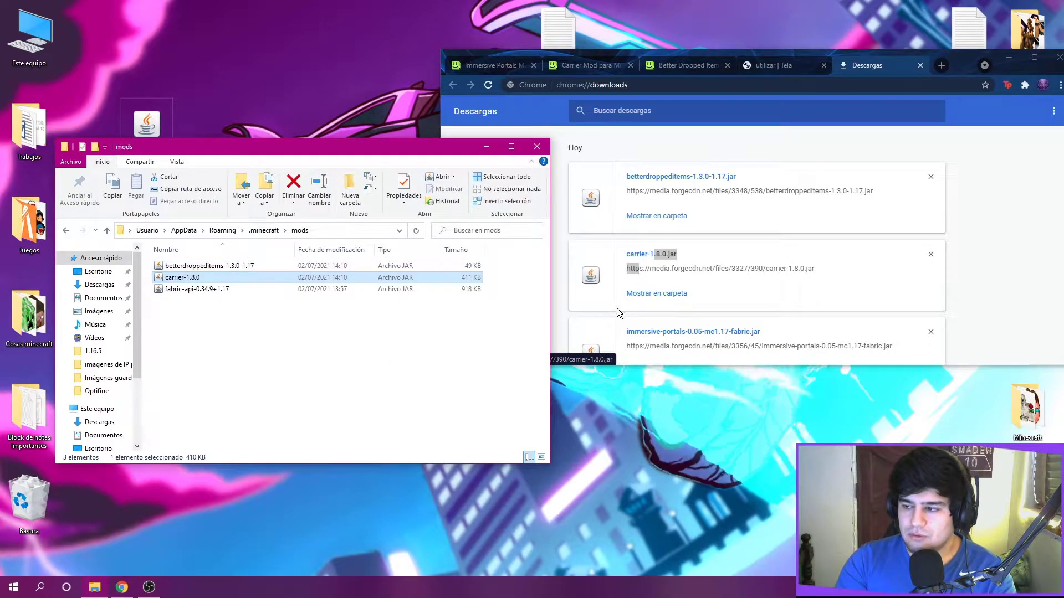
drag(665, 333, 275, 382)
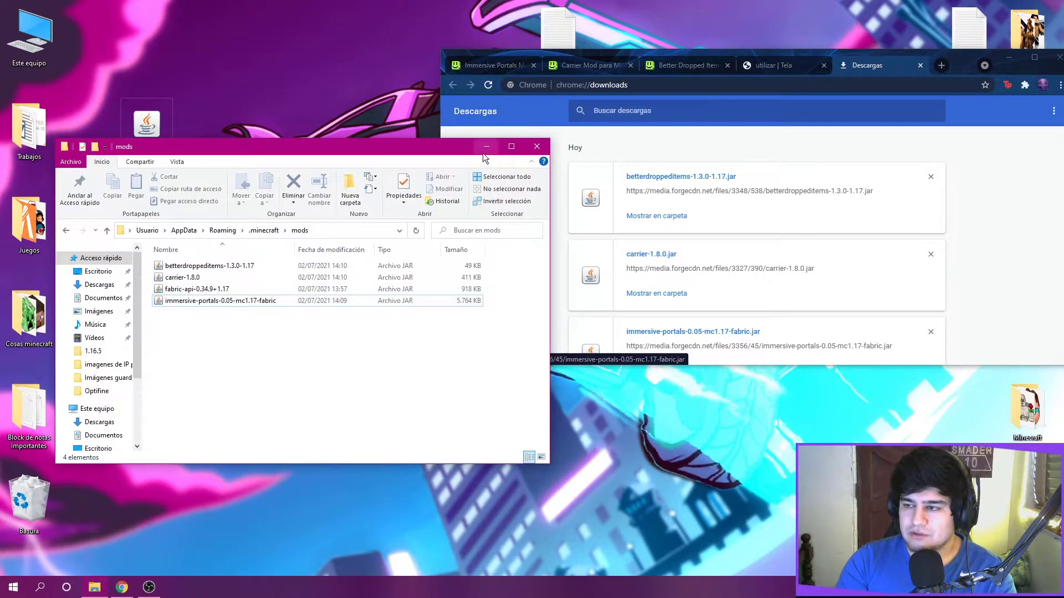